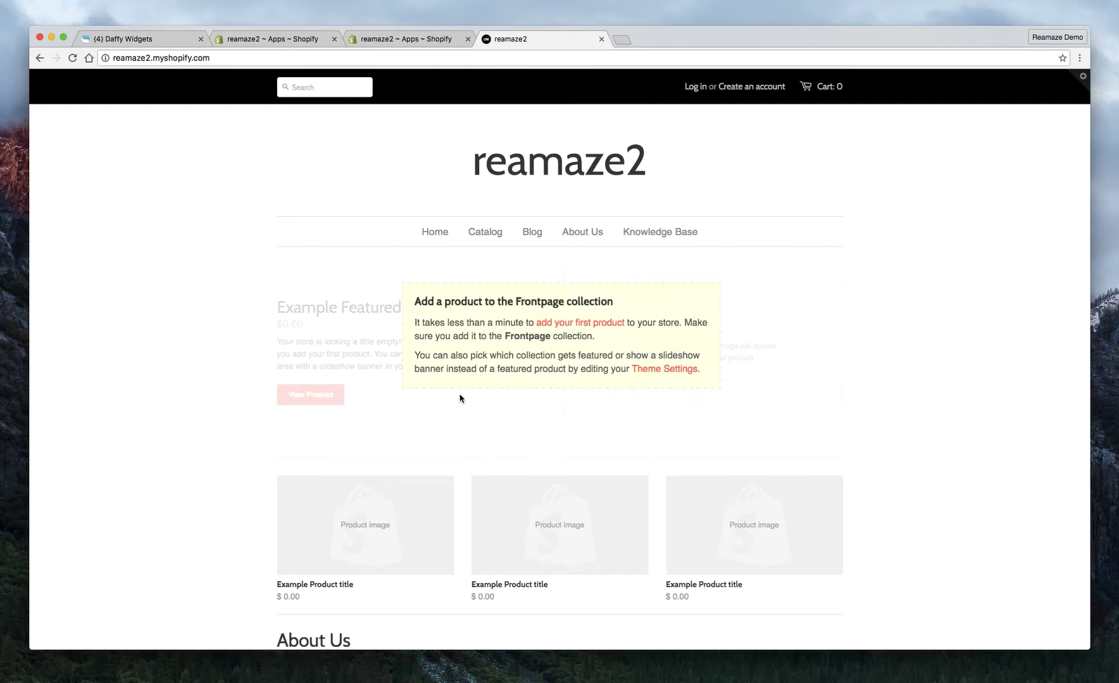
Reload the reamaze2 storefront and open the Reamaze chat bubble at the bottom right.
{"action": "left_click", "coordinate": [73, 58]}
{"action": "left_click", "coordinate": [1064, 627]}
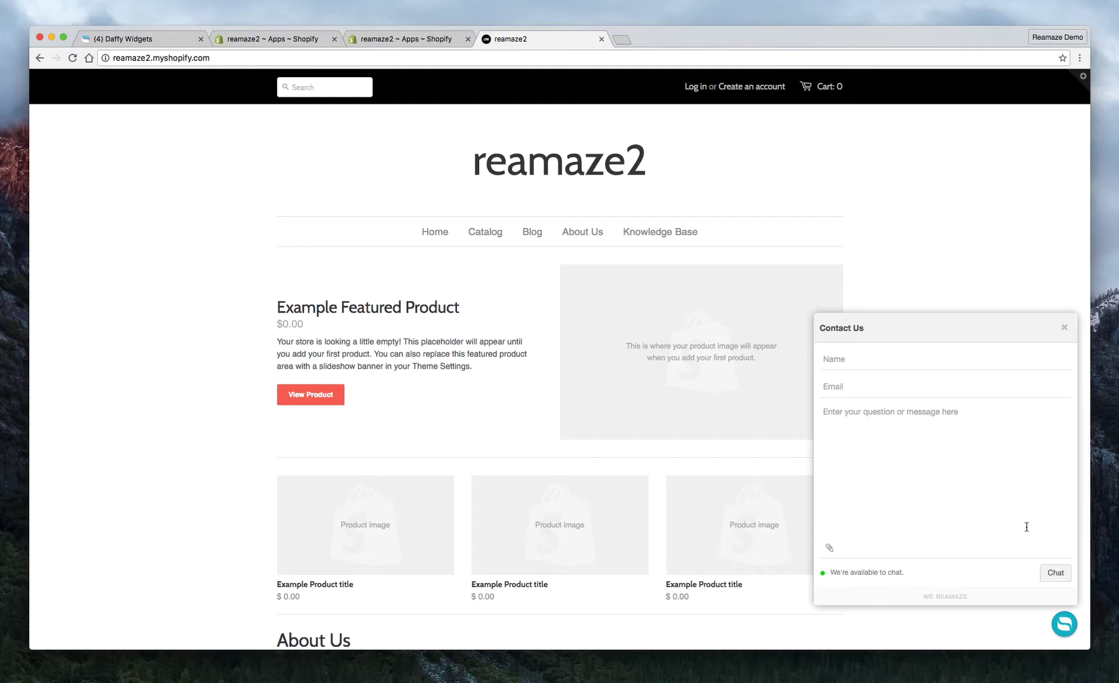
Highlight the chat panel's availability status line to read it.
{"action": "left_click_drag", "start_coordinate": [916, 575], "coordinate": [844, 568]}
{"action": "left_click", "coordinate": [839, 573]}
{"action": "left_click_drag", "start_coordinate": [829, 573], "coordinate": [903, 572]}
{"action": "left_click", "coordinate": [906, 571]}
Try the Contact Us form's Name, Email and message fields.
{"action": "mouse_move", "coordinate": [492, 390]}
{"action": "mouse_move", "coordinate": [720, 384]}
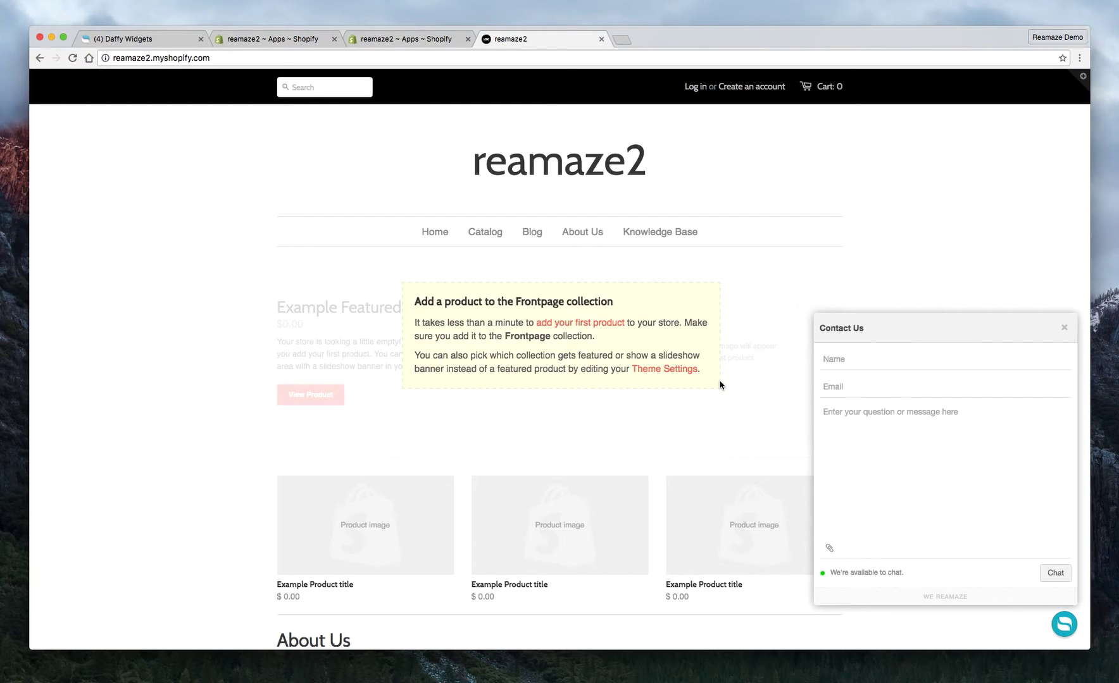
{"action": "left_click", "coordinate": [866, 358]}
{"action": "left_click", "coordinate": [864, 380]}
{"action": "left_click", "coordinate": [864, 414]}
Close the chat panel, go back to the reamaze2 admin tab and open Reamaze settings.
{"action": "left_click", "coordinate": [1066, 330]}
{"action": "left_click", "coordinate": [386, 42]}
{"action": "left_click", "coordinate": [193, 438]}
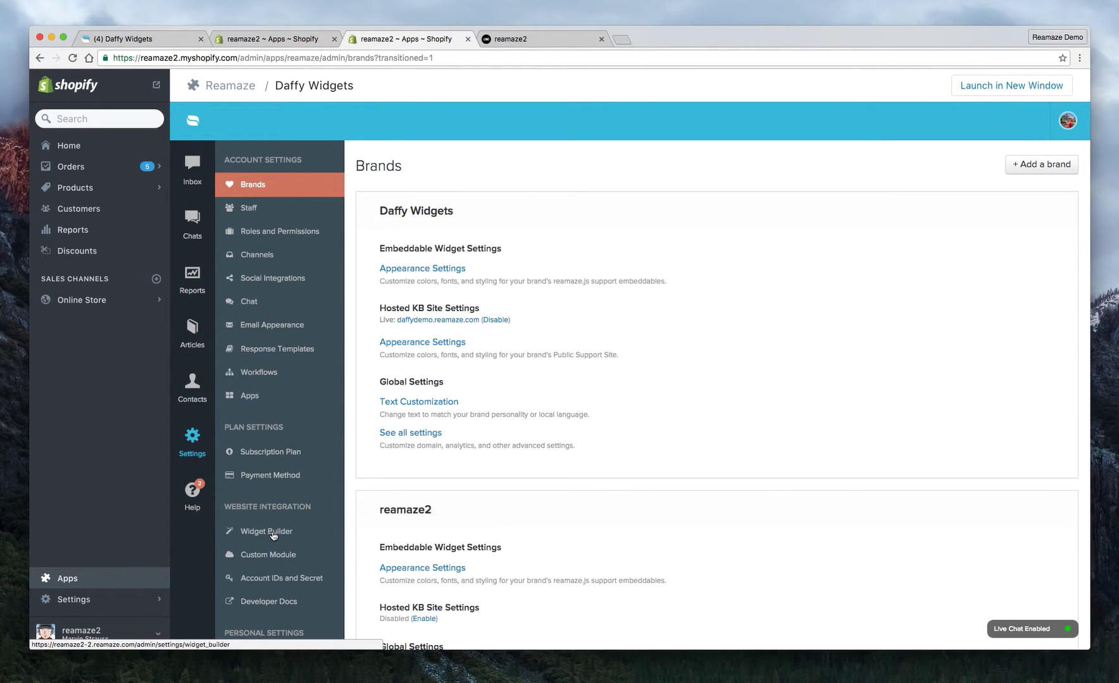
Open the Reamaze Widget Builder and check the storefront address against it.
{"action": "left_click", "coordinate": [274, 535]}
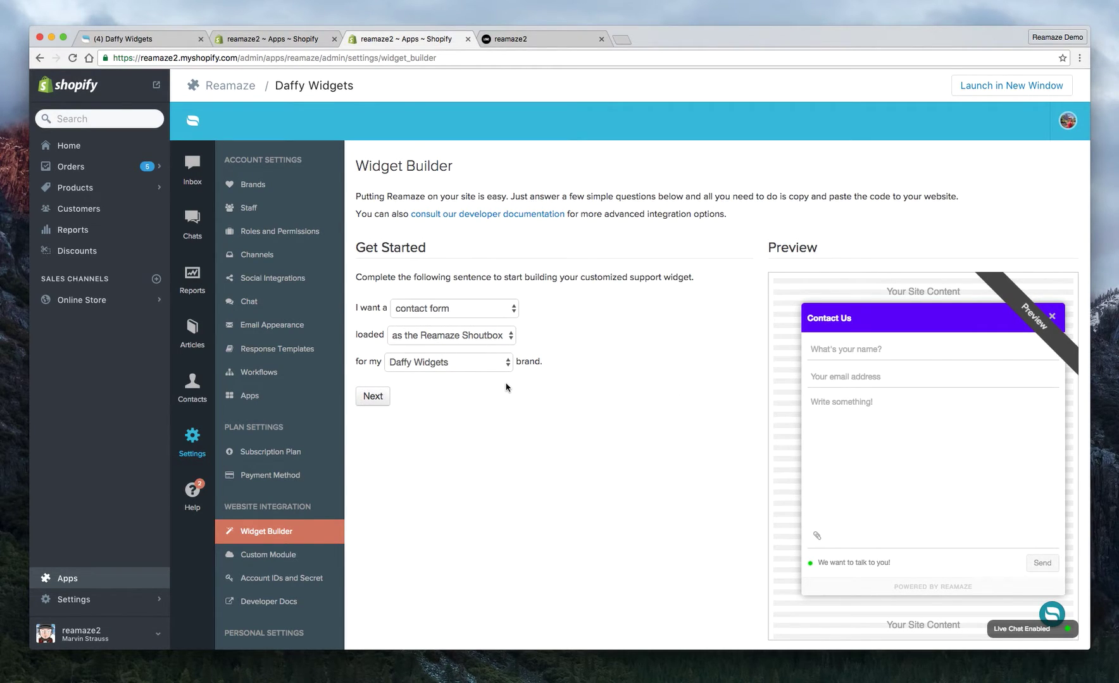
{"action": "left_click_drag", "start_coordinate": [355, 307], "coordinate": [386, 307]}
{"action": "left_click", "coordinate": [455, 269]}
{"action": "left_click", "coordinate": [501, 39]}
{"action": "double_click", "coordinate": [150, 58]}
{"action": "left_click", "coordinate": [382, 42]}
Choose reamaze2 as the widget's brand and check the storefront chat widget.
{"action": "left_click", "coordinate": [467, 364]}
{"action": "left_click", "coordinate": [421, 376]}
{"action": "left_click", "coordinate": [519, 36]}
{"action": "left_click", "coordinate": [1057, 625]}
{"action": "left_click", "coordinate": [408, 39]}
Keep 'contact form' as widget type and 'Reamaze Shoutbox' loading, then continue to customisation.
{"action": "left_click", "coordinate": [439, 310]}
{"action": "left_click", "coordinate": [438, 308]}
{"action": "left_click", "coordinate": [479, 347]}
{"action": "left_click", "coordinate": [479, 341]}
{"action": "left_click", "coordinate": [439, 439]}
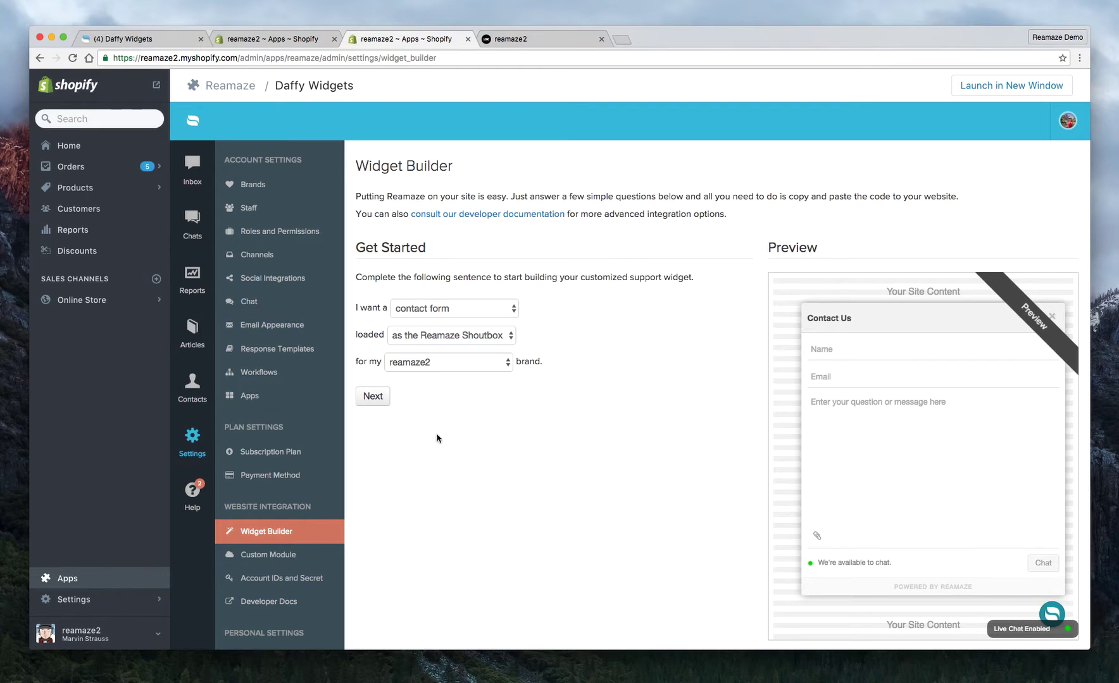
{"action": "left_click", "coordinate": [366, 398]}
Close the open chat panel on the storefront and return to the widget settings.
{"action": "scroll", "coordinate": [471, 361], "scroll_direction": "down", "scroll_amount": 2}
{"action": "left_click", "coordinate": [512, 41]}
{"action": "left_click", "coordinate": [1064, 329]}
{"action": "left_click", "coordinate": [430, 45]}
Set the bottom/right offsets to 40 px and a 55 px Question Mark trigger icon.
{"action": "left_click", "coordinate": [464, 326]}
{"action": "left_click", "coordinate": [462, 362]}
{"action": "type", "text": "40"}
{"action": "left_click", "coordinate": [516, 432]}
{"action": "left_click", "coordinate": [509, 442]}
{"action": "left_click", "coordinate": [523, 467]}
{"action": "type", "text": "55"}
{"action": "left_click", "coordinate": [671, 483]}
Change the Shoutbox prompt text to 'Ask us a question'.
{"action": "left_click", "coordinate": [533, 494]}
{"action": "left_click", "coordinate": [478, 491]}
{"action": "triple_click", "coordinate": [478, 491]}
{"action": "type", "text": "Ask us a question"}
{"action": "left_click", "coordinate": [632, 514]}
Set the prompt delay to 2 seconds and the prompt duration to 40 seconds.
{"action": "left_click", "coordinate": [433, 534]}
{"action": "key", "text": "BackSpace"}
{"action": "type", "text": "2"}
{"action": "left_click", "coordinate": [673, 502]}
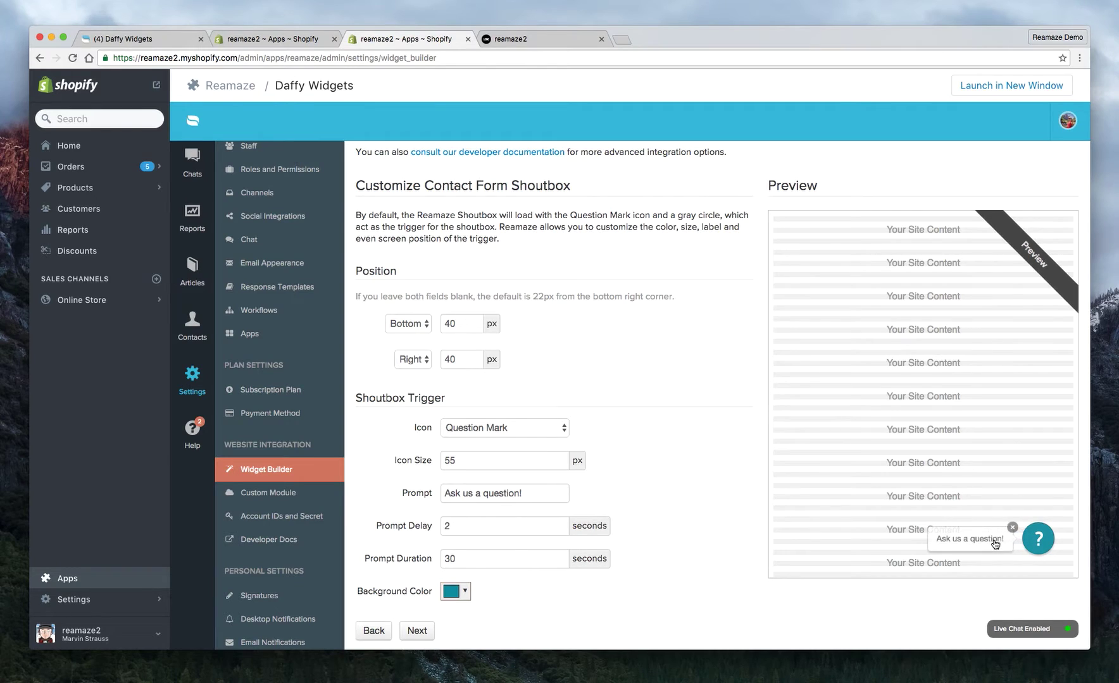
{"action": "left_click", "coordinate": [481, 563]}
{"action": "left_click_drag", "start_coordinate": [458, 555], "coordinate": [419, 559]}
{"action": "type", "text": "40"}
{"action": "left_click", "coordinate": [602, 588]}
Make the trigger background colour orange and move on to the custom form fields.
{"action": "scroll", "coordinate": [487, 573], "scroll_direction": "down", "scroll_amount": 1}
{"action": "left_click", "coordinate": [574, 39]}
{"action": "scroll", "coordinate": [569, 367], "scroll_direction": "down", "scroll_amount": 5}
{"action": "scroll", "coordinate": [570, 367], "scroll_direction": "up", "scroll_amount": 5}
{"action": "left_click", "coordinate": [384, 39]}
{"action": "left_click", "coordinate": [466, 549]}
{"action": "mouse_move", "coordinate": [540, 423]}
{"action": "left_mouse_down"}
{"action": "mouse_move", "coordinate": [540, 402]}
{"action": "mouse_move", "coordinate": [522, 411]}
{"action": "left_mouse_up"}
{"action": "left_click", "coordinate": [531, 526]}
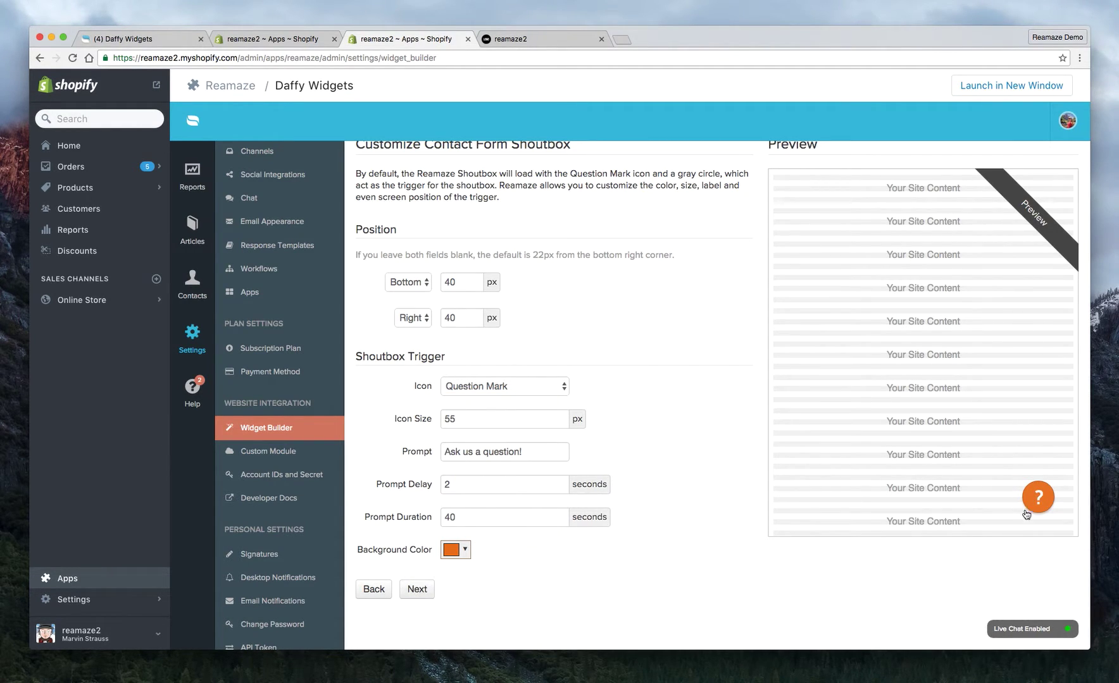
{"action": "scroll", "coordinate": [835, 536], "scroll_direction": "up", "scroll_amount": 1}
{"action": "left_click", "coordinate": [417, 620]}
{"action": "scroll", "coordinate": [549, 384], "scroll_direction": "down", "scroll_amount": 5}
Add a Department dropdown field with options Sales, Shipping, Spport, Partnership.
{"action": "scroll", "coordinate": [550, 385], "scroll_direction": "up", "scroll_amount": 1}
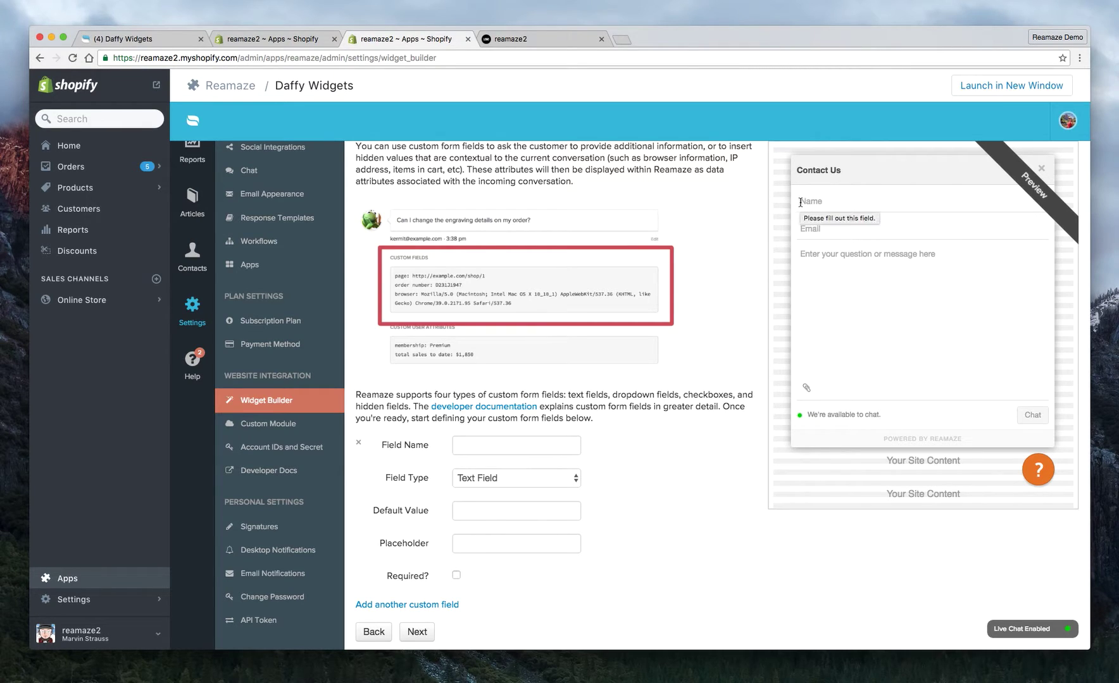
{"action": "scroll", "coordinate": [597, 460], "scroll_direction": "down", "scroll_amount": 1}
{"action": "left_click", "coordinate": [378, 412]}
{"action": "type", "text": "Dea"}
{"action": "key", "text": "BackSpace"}
{"action": "type", "text": "partment"}
{"action": "left_click", "coordinate": [526, 443]}
{"action": "left_click", "coordinate": [512, 456]}
{"action": "scroll", "coordinate": [650, 462], "scroll_direction": "up", "scroll_amount": 1}
{"action": "left_click", "coordinate": [501, 525]}
{"action": "type", "text": "Sales, Ship"}
{"action": "type", "text": "ping,"}
{"action": "type", "text": " Spport"}
{"action": "type", "text": ", "}
{"action": "type", "text": "Partner"}
{"action": "type", "text": "ships"}
{"action": "left_click", "coordinate": [585, 548]}
Check the Department dropdown options in the form preview.
{"action": "scroll", "coordinate": [651, 556], "scroll_direction": "up", "scroll_amount": 1}
{"action": "left_click", "coordinate": [895, 285]}
{"action": "left_click", "coordinate": [744, 377]}
{"action": "scroll", "coordinate": [744, 377], "scroll_direction": "down", "scroll_amount": 2}
Add a Newsletter checkbox, checked by default, labelled 'Sign up for our newslett'.
{"action": "left_click", "coordinate": [398, 502]}
{"action": "scroll", "coordinate": [662, 536], "scroll_direction": "down", "scroll_amount": 2}
{"action": "left_click", "coordinate": [528, 450]}
{"action": "scroll", "coordinate": [642, 492], "scroll_direction": "up", "scroll_amount": 1}
{"action": "left_click", "coordinate": [510, 520]}
{"action": "left_click", "coordinate": [502, 541]}
{"action": "left_click", "coordinate": [457, 548]}
{"action": "scroll", "coordinate": [696, 509], "scroll_direction": "up", "scroll_amount": 2}
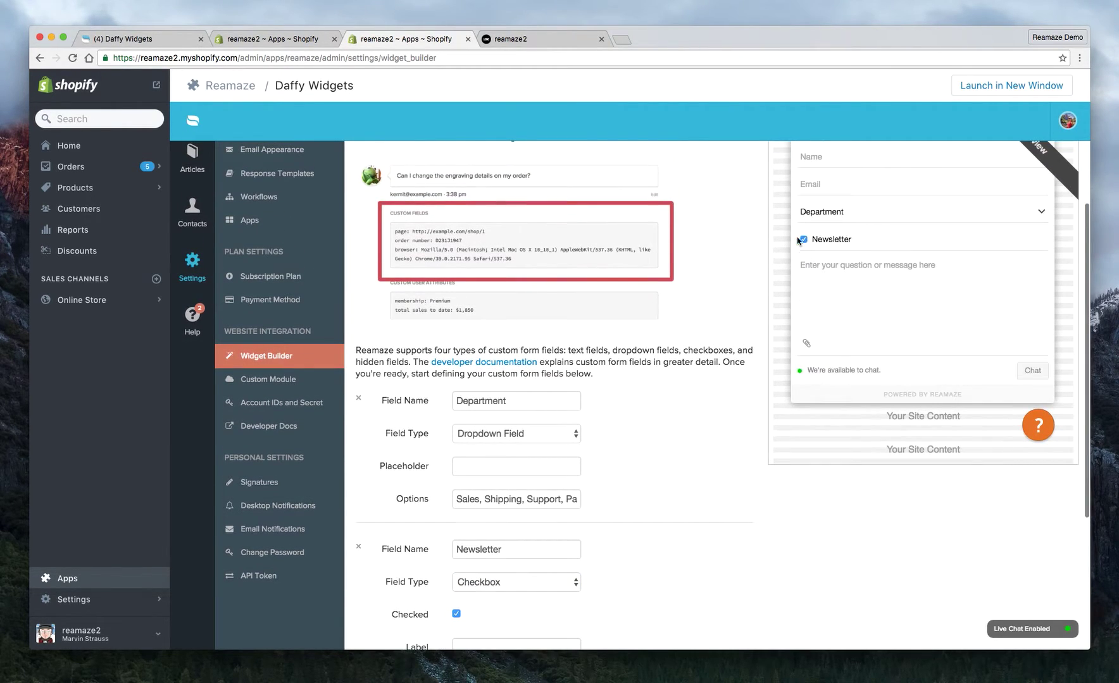
{"action": "scroll", "coordinate": [687, 475], "scroll_direction": "down", "scroll_amount": 3}
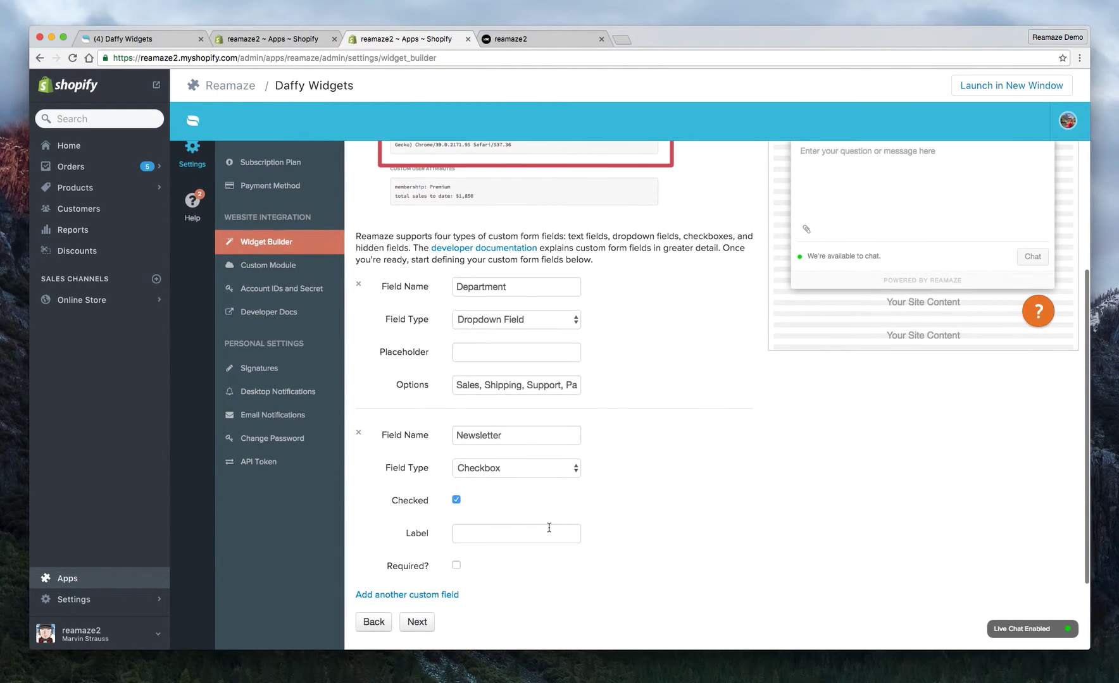
{"action": "left_click", "coordinate": [548, 537]}
{"action": "type", "text": "Sign up for our newsletter?"}
{"action": "left_click", "coordinate": [692, 530]}
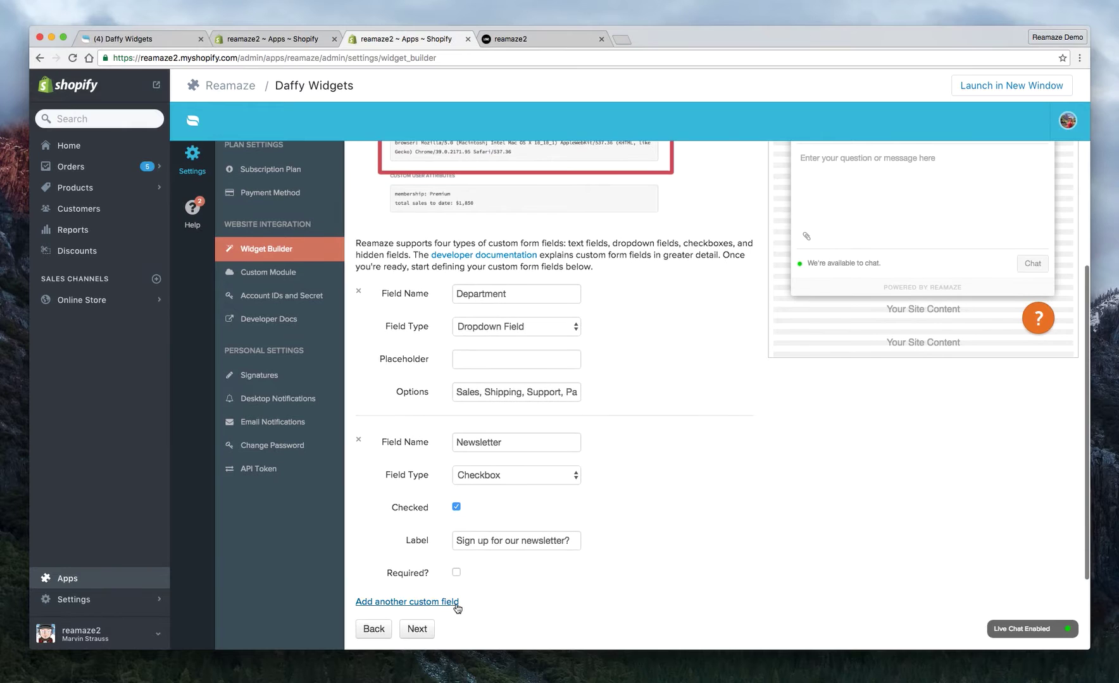
Add a third custom field named Meta Data.
{"action": "left_click", "coordinate": [443, 611]}
{"action": "scroll", "coordinate": [418, 572], "scroll_direction": "down", "scroll_amount": 3}
{"action": "left_click", "coordinate": [487, 445]}
{"action": "type", "text": "Me"}
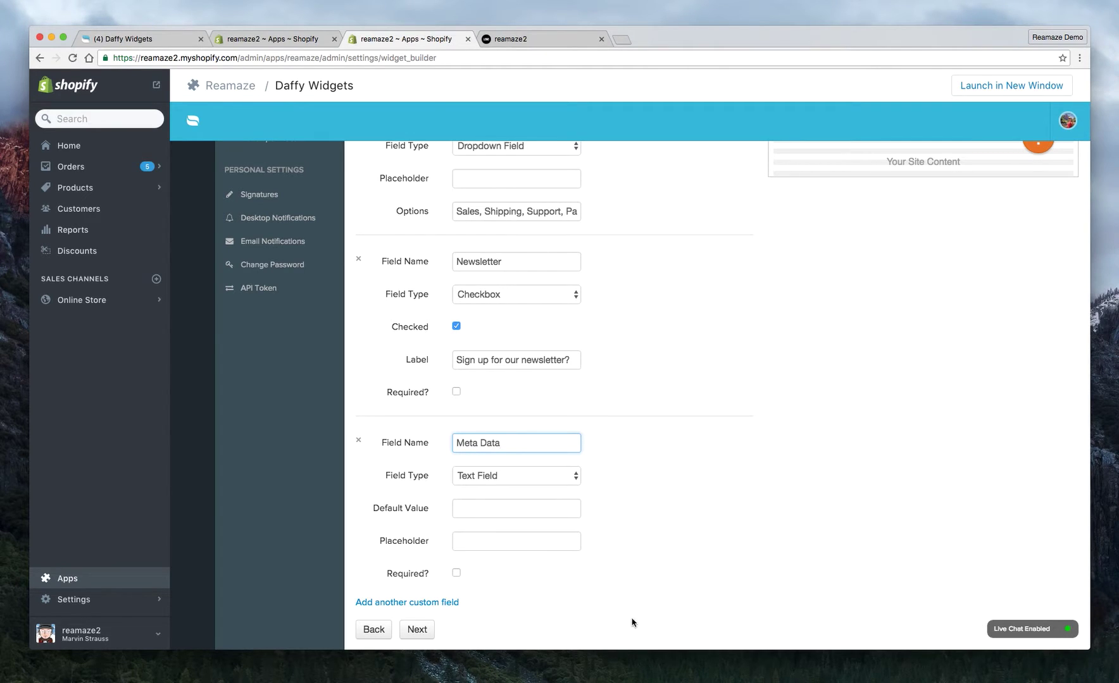
{"action": "type", "text": "ta Data"}
{"action": "left_click", "coordinate": [687, 534]}
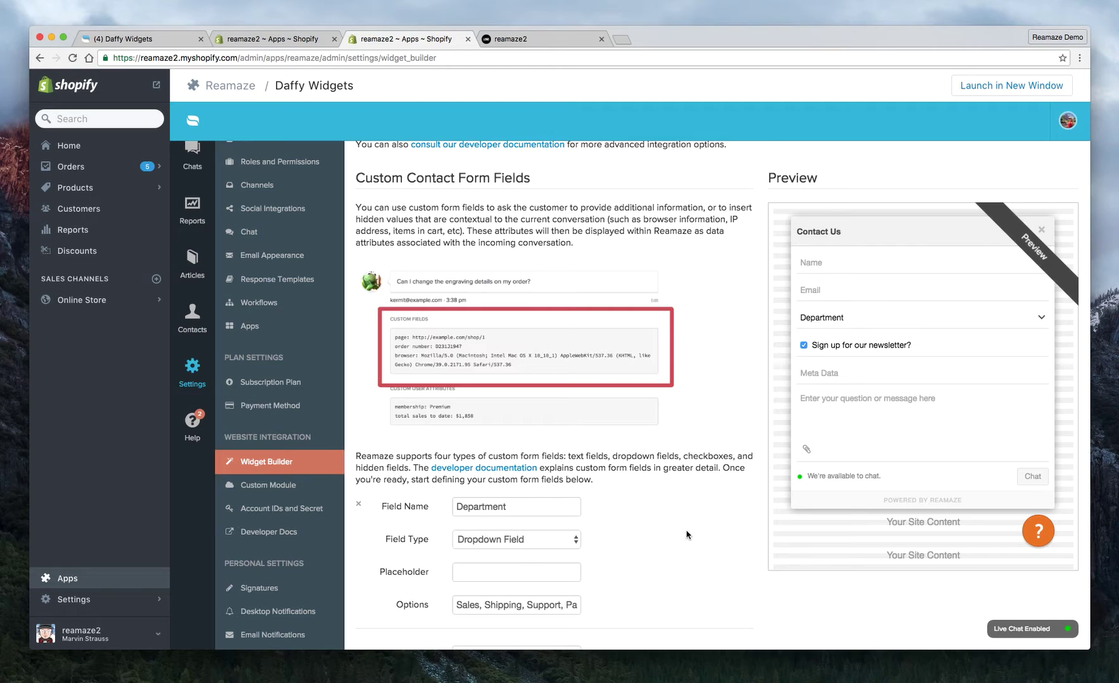
Make Meta Data a Hidden Field whose value is the URL of the current webpage.
{"action": "scroll", "coordinate": [726, 440], "scroll_direction": "down", "scroll_amount": 4}
{"action": "scroll", "coordinate": [886, 266], "scroll_direction": "up", "scroll_amount": 2}
{"action": "scroll", "coordinate": [851, 253], "scroll_direction": "up", "scroll_amount": 3}
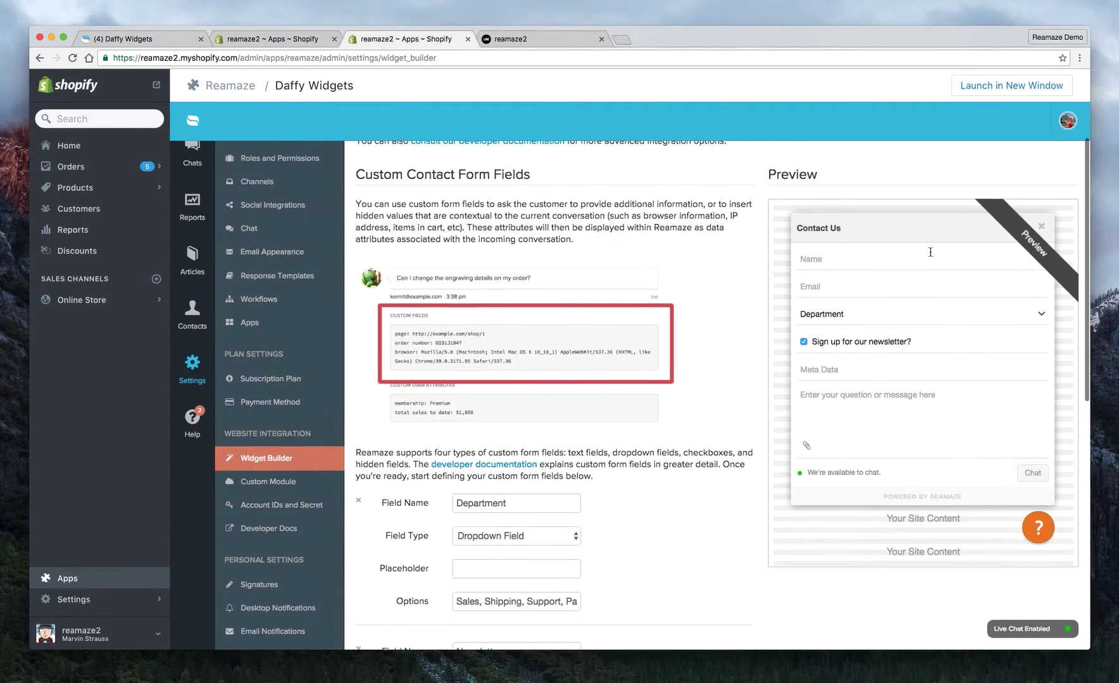
{"action": "scroll", "coordinate": [603, 364], "scroll_direction": "down", "scroll_amount": 5}
{"action": "scroll", "coordinate": [602, 363], "scroll_direction": "down", "scroll_amount": 3}
{"action": "scroll", "coordinate": [602, 363], "scroll_direction": "down", "scroll_amount": 3}
{"action": "left_click", "coordinate": [512, 416]}
{"action": "left_click", "coordinate": [501, 453]}
{"action": "scroll", "coordinate": [670, 424], "scroll_direction": "up", "scroll_amount": 5}
{"action": "scroll", "coordinate": [670, 425], "scroll_direction": "down", "scroll_amount": 6}
{"action": "left_click", "coordinate": [494, 435]}
{"action": "left_click", "coordinate": [584, 486]}
Try the preview form's Name, Email and Department fields.
{"action": "scroll", "coordinate": [716, 440], "scroll_direction": "up", "scroll_amount": 3}
{"action": "scroll", "coordinate": [717, 442], "scroll_direction": "down", "scroll_amount": 3}
{"action": "scroll", "coordinate": [708, 431], "scroll_direction": "up", "scroll_amount": 2}
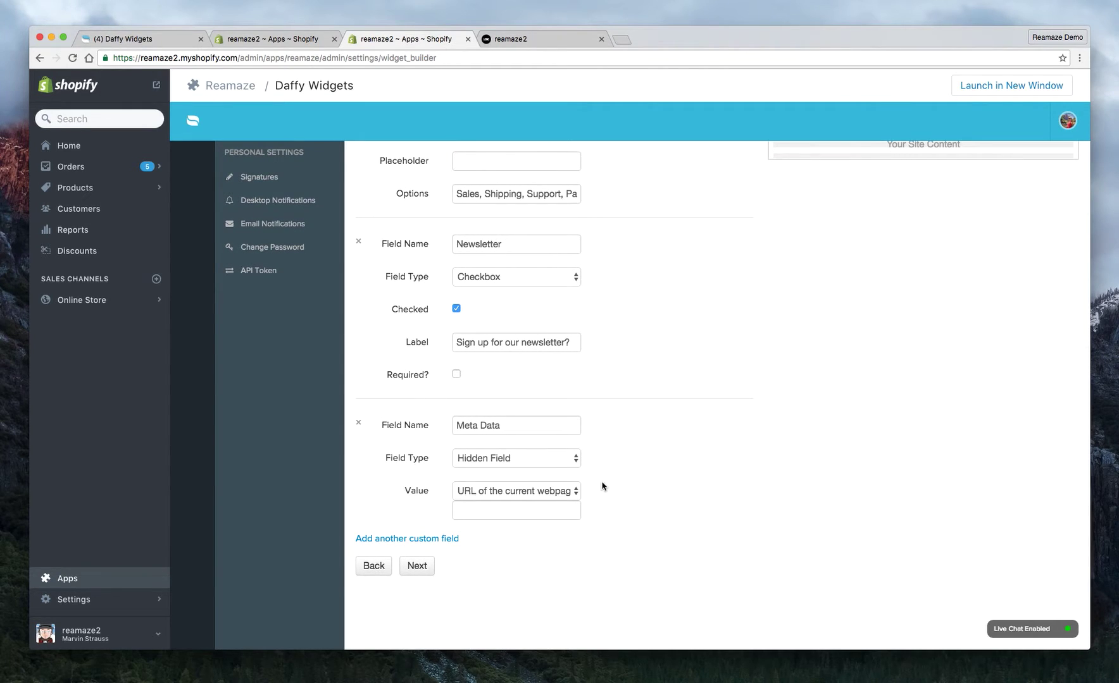
{"action": "scroll", "coordinate": [644, 510], "scroll_direction": "up", "scroll_amount": 6}
{"action": "scroll", "coordinate": [645, 510], "scroll_direction": "down", "scroll_amount": 5}
{"action": "scroll", "coordinate": [645, 510], "scroll_direction": "down", "scroll_amount": 2}
{"action": "scroll", "coordinate": [645, 510], "scroll_direction": "up", "scroll_amount": 6}
{"action": "left_click", "coordinate": [818, 236]}
{"action": "left_click", "coordinate": [818, 261]}
{"action": "left_click", "coordinate": [821, 291]}
{"action": "left_click", "coordinate": [776, 298]}
{"action": "scroll", "coordinate": [794, 412], "scroll_direction": "down", "scroll_amount": 10}
{"action": "scroll", "coordinate": [544, 519], "scroll_direction": "up", "scroll_amount": 5}
{"action": "scroll", "coordinate": [772, 362], "scroll_direction": "up", "scroll_amount": 6}
{"action": "scroll", "coordinate": [707, 472], "scroll_direction": "down", "scroll_amount": 7}
{"action": "scroll", "coordinate": [706, 471], "scroll_direction": "down", "scroll_amount": 4}
{"action": "scroll", "coordinate": [706, 470], "scroll_direction": "up", "scroll_amount": 3}
{"action": "scroll", "coordinate": [707, 470], "scroll_direction": "down", "scroll_amount": 3}
Finish the Reamaze widget setup and select the generated embed code to copy.
{"action": "left_click", "coordinate": [417, 510]}
{"action": "scroll", "coordinate": [667, 455], "scroll_direction": "down", "scroll_amount": 5}
{"action": "scroll", "coordinate": [623, 451], "scroll_direction": "up", "scroll_amount": 1}
{"action": "left_click_drag", "start_coordinate": [362, 173], "coordinate": [483, 620]}
{"action": "key", "text": "super+c"}
{"action": "scroll", "coordinate": [482, 619], "scroll_direction": "up", "scroll_amount": 5}
{"action": "scroll", "coordinate": [468, 535], "scroll_direction": "down", "scroll_amount": 6}
{"action": "scroll", "coordinate": [468, 535], "scroll_direction": "up", "scroll_amount": 1}
{"action": "scroll", "coordinate": [468, 535], "scroll_direction": "up", "scroll_amount": 4}
{"action": "scroll", "coordinate": [467, 532], "scroll_direction": "down", "scroll_amount": 3}
Open the current Shopify theme's Edit HTML/CSS code editor from Online Store > Themes.
{"action": "left_click", "coordinate": [76, 305]}
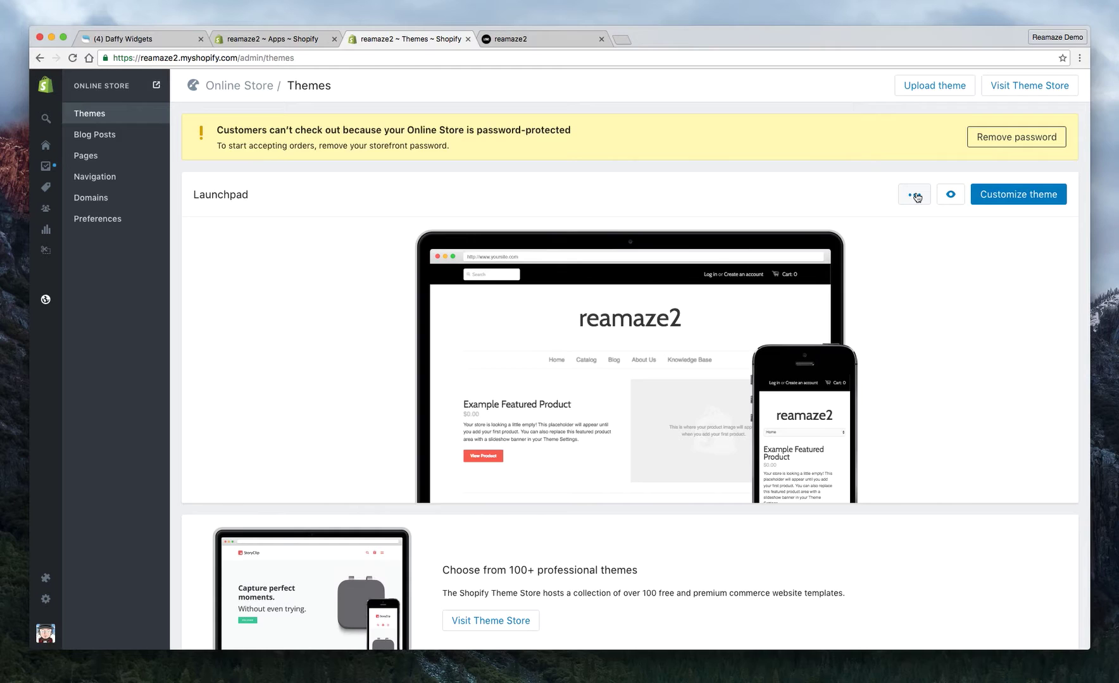
{"action": "left_click", "coordinate": [916, 197]}
{"action": "left_click", "coordinate": [878, 253]}
Open theme.liquid and locate its opening and closing head tags.
{"action": "left_click", "coordinate": [259, 205]}
{"action": "scroll", "coordinate": [635, 371], "scroll_direction": "down", "scroll_amount": 10}
{"action": "scroll", "coordinate": [626, 373], "scroll_direction": "left", "scroll_amount": 1}
{"action": "left_click_drag", "start_coordinate": [424, 607], "coordinate": [390, 609]}
{"action": "scroll", "coordinate": [430, 195], "scroll_direction": "up", "scroll_amount": 8}
{"action": "left_click", "coordinate": [425, 204]}
{"action": "scroll", "coordinate": [436, 206], "scroll_direction": "down", "scroll_amount": 10}
{"action": "left_click", "coordinate": [435, 539]}
Paste the Reamaze embed script above </head>, remove the extra indent, and save theme.liquid.
{"action": "left_click", "coordinate": [624, 525]}
{"action": "key", "text": "Return"}
{"action": "key", "text": "Return"}
{"action": "key", "text": "super+v"}
{"action": "scroll", "coordinate": [611, 457], "scroll_direction": "up", "scroll_amount": 1}
{"action": "scroll", "coordinate": [420, 291], "scroll_direction": "up", "scroll_amount": 1}
{"action": "scroll", "coordinate": [420, 290], "scroll_direction": "down", "scroll_amount": 6}
{"action": "scroll", "coordinate": [405, 316], "scroll_direction": "up", "scroll_amount": 4}
{"action": "left_click", "coordinate": [401, 325]}
{"action": "key", "text": "BackSpace"}
{"action": "key", "text": "BackSpace"}
{"action": "left_click", "coordinate": [1050, 144]}
Reload the storefront, open the orange ? widget, try its Name and Department fields, then close it.
{"action": "left_click", "coordinate": [520, 42]}
{"action": "left_click", "coordinate": [72, 58]}
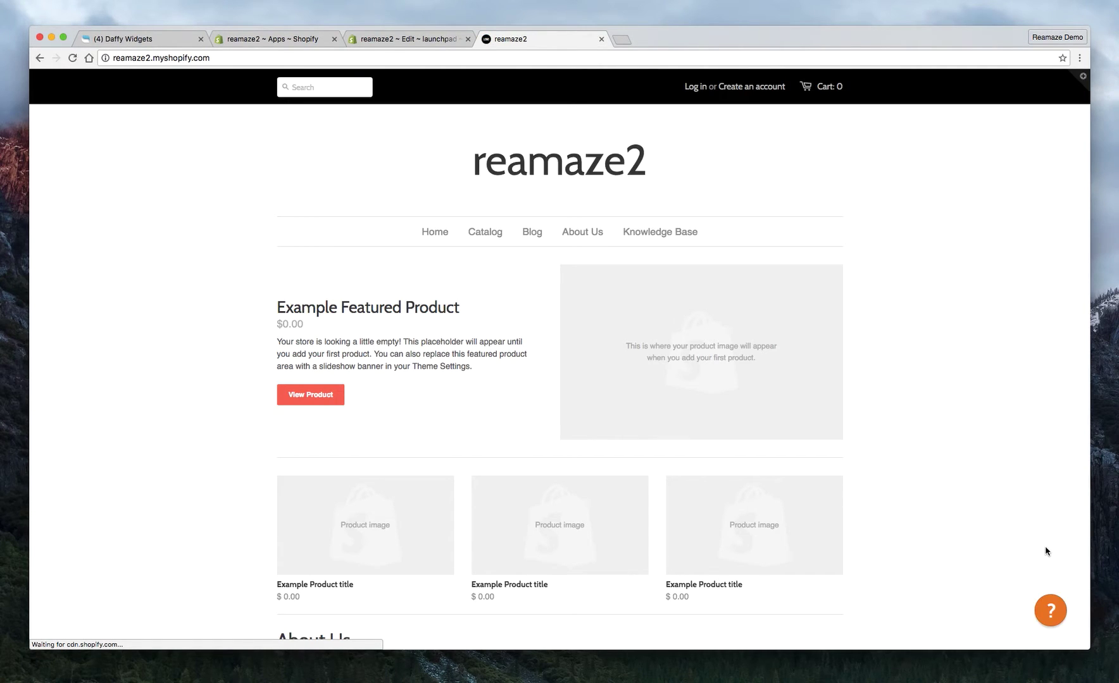
{"action": "left_click", "coordinate": [1049, 620]}
{"action": "left_click", "coordinate": [839, 341]}
{"action": "left_click", "coordinate": [849, 396]}
{"action": "left_click", "coordinate": [891, 494]}
{"action": "left_click", "coordinate": [1054, 313]}
Go to Apps > Reamaze > Settings > Brands and open the Embeddable Widget Appearance Settings.
{"action": "left_click", "coordinate": [380, 40]}
{"action": "mouse_move", "coordinate": [38, 264]}
{"action": "left_click", "coordinate": [61, 579]}
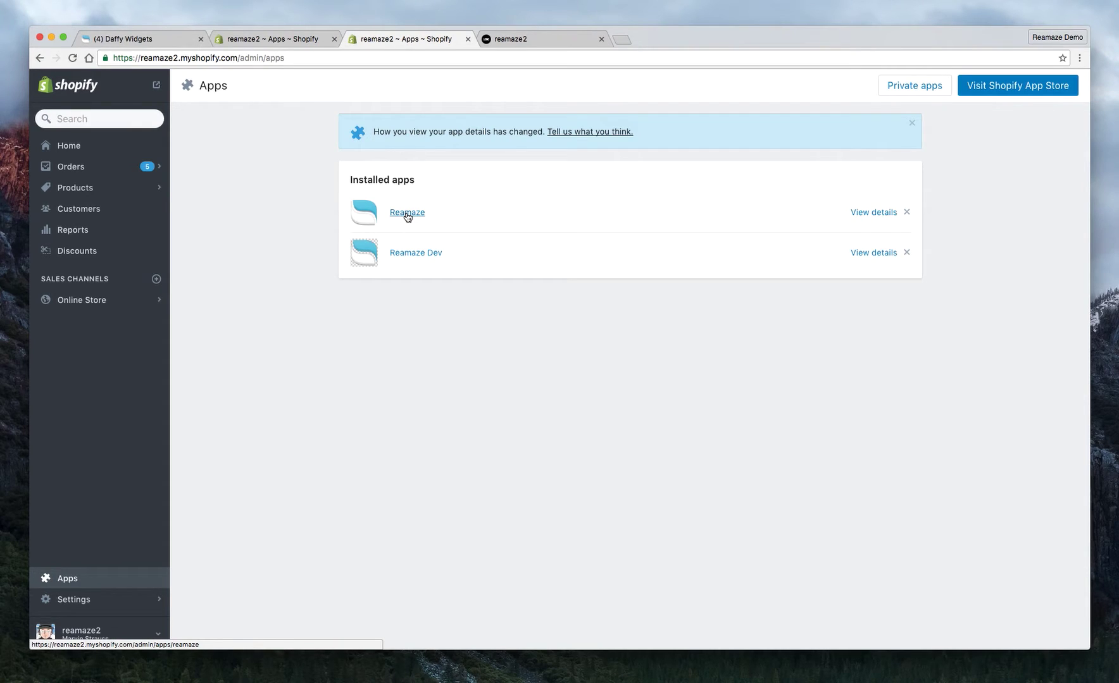
{"action": "left_click", "coordinate": [406, 214]}
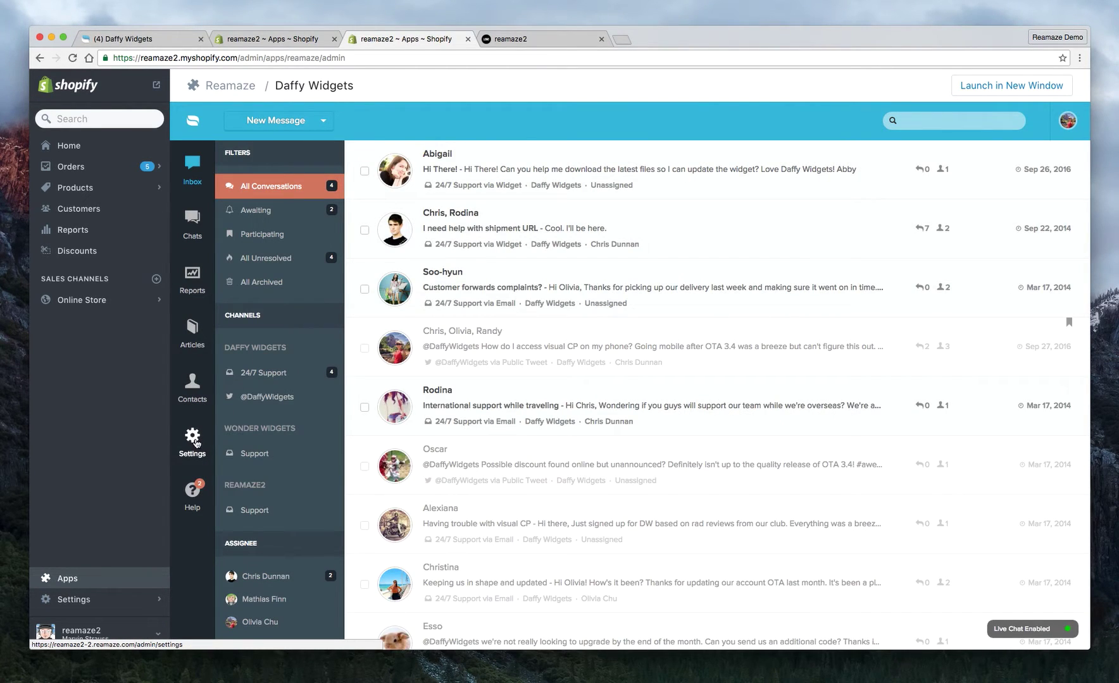
{"action": "left_click", "coordinate": [195, 443]}
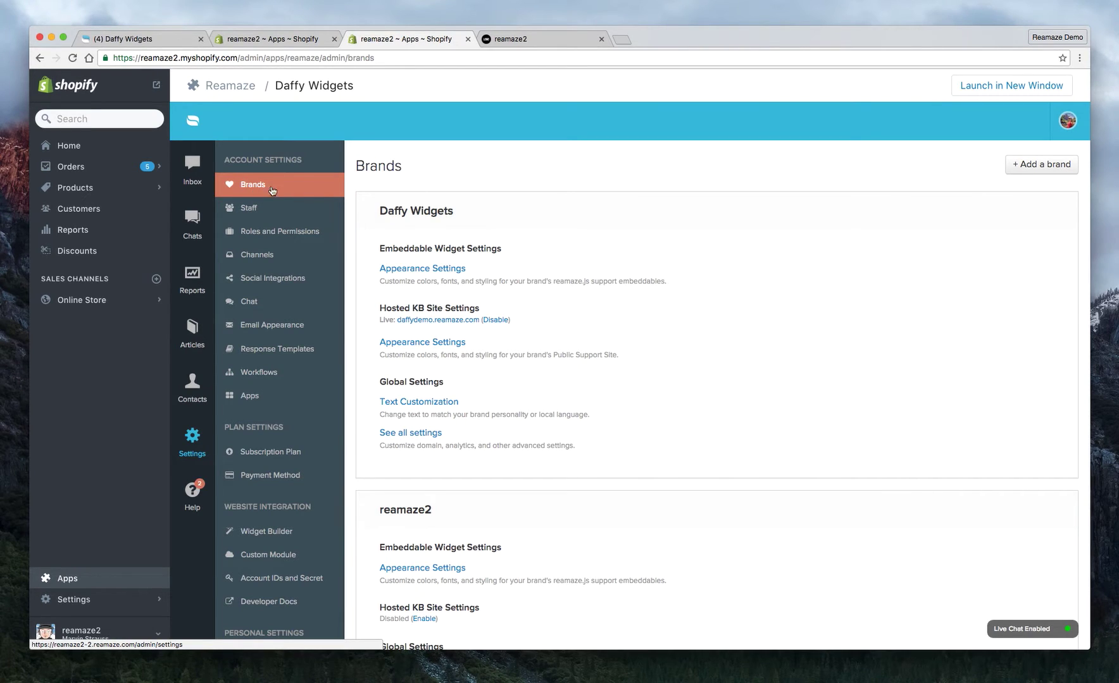
{"action": "scroll", "coordinate": [435, 218], "scroll_direction": "down", "scroll_amount": 5}
{"action": "left_click_drag", "start_coordinate": [436, 266], "coordinate": [371, 266]}
{"action": "left_click", "coordinate": [378, 268]}
{"action": "left_click_drag", "start_coordinate": [378, 303], "coordinate": [457, 304]}
{"action": "left_click", "coordinate": [444, 327]}
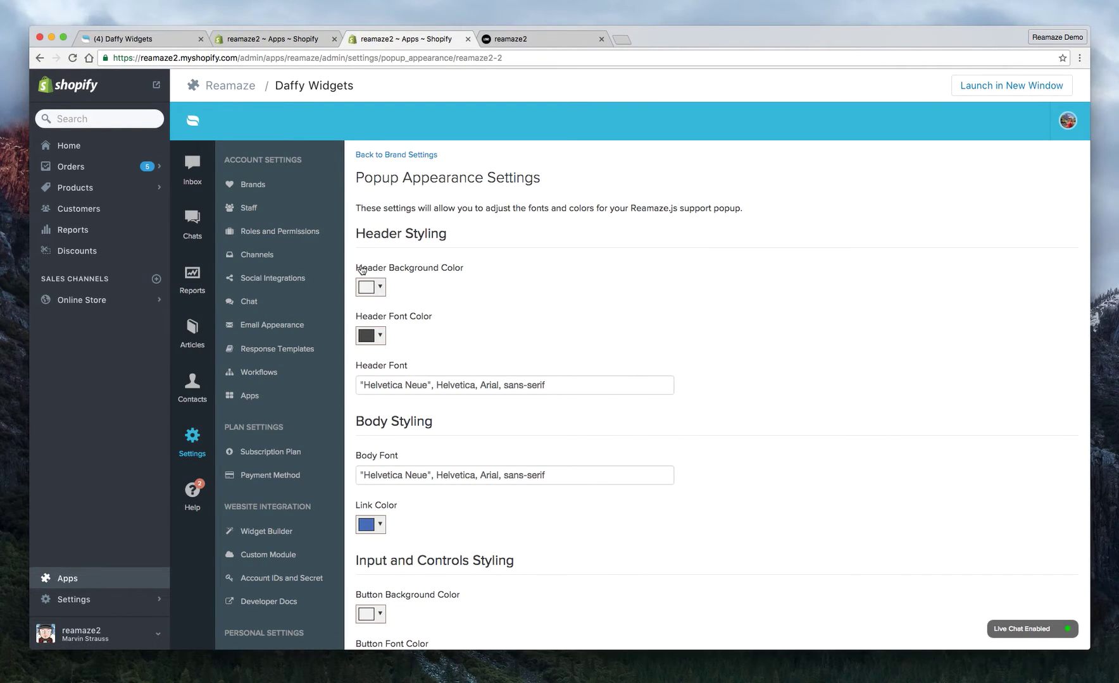
Set the popup Header Background Color to orange and Header Font Color to white.
{"action": "left_click", "coordinate": [375, 287]}
{"action": "left_click", "coordinate": [457, 314]}
{"action": "left_click", "coordinate": [436, 315]}
{"action": "left_click", "coordinate": [446, 431]}
{"action": "left_click", "coordinate": [378, 337]}
{"action": "left_click", "coordinate": [368, 373]}
{"action": "left_click_drag", "start_coordinate": [367, 375], "coordinate": [357, 345]}
{"action": "left_click", "coordinate": [529, 310]}
Save the brand's popup appearance with Update Brand.
{"action": "scroll", "coordinate": [511, 386], "scroll_direction": "down", "scroll_amount": 7}
{"action": "scroll", "coordinate": [389, 513], "scroll_direction": "up", "scroll_amount": 5}
{"action": "scroll", "coordinate": [390, 513], "scroll_direction": "down", "scroll_amount": 4}
{"action": "scroll", "coordinate": [380, 278], "scroll_direction": "up", "scroll_amount": 5}
{"action": "scroll", "coordinate": [412, 357], "scroll_direction": "down", "scroll_amount": 6}
{"action": "left_click", "coordinate": [392, 510]}
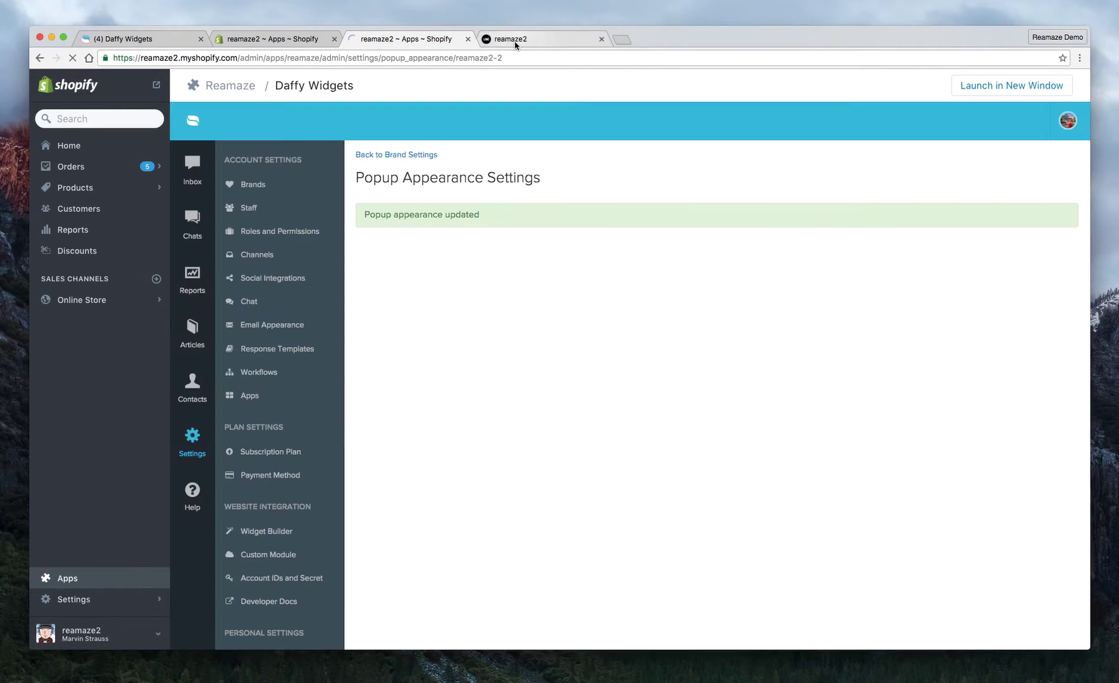
{"action": "left_click", "coordinate": [516, 42]}
Reload the storefront to view the orange-headed Contact Us popup, then open the Reamaze inbox.
{"action": "left_click", "coordinate": [72, 57]}
{"action": "left_click", "coordinate": [1051, 612]}
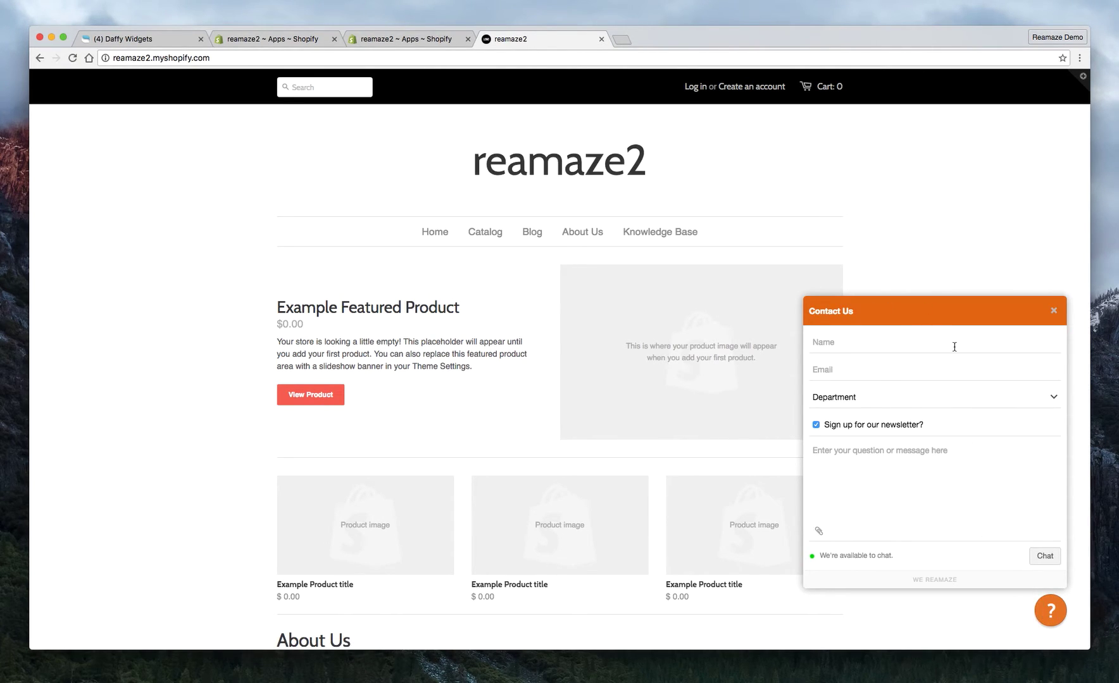
{"action": "left_click", "coordinate": [1053, 310]}
{"action": "left_click", "coordinate": [1049, 610]}
{"action": "left_click", "coordinate": [380, 40]}
{"action": "left_click", "coordinate": [199, 171]}
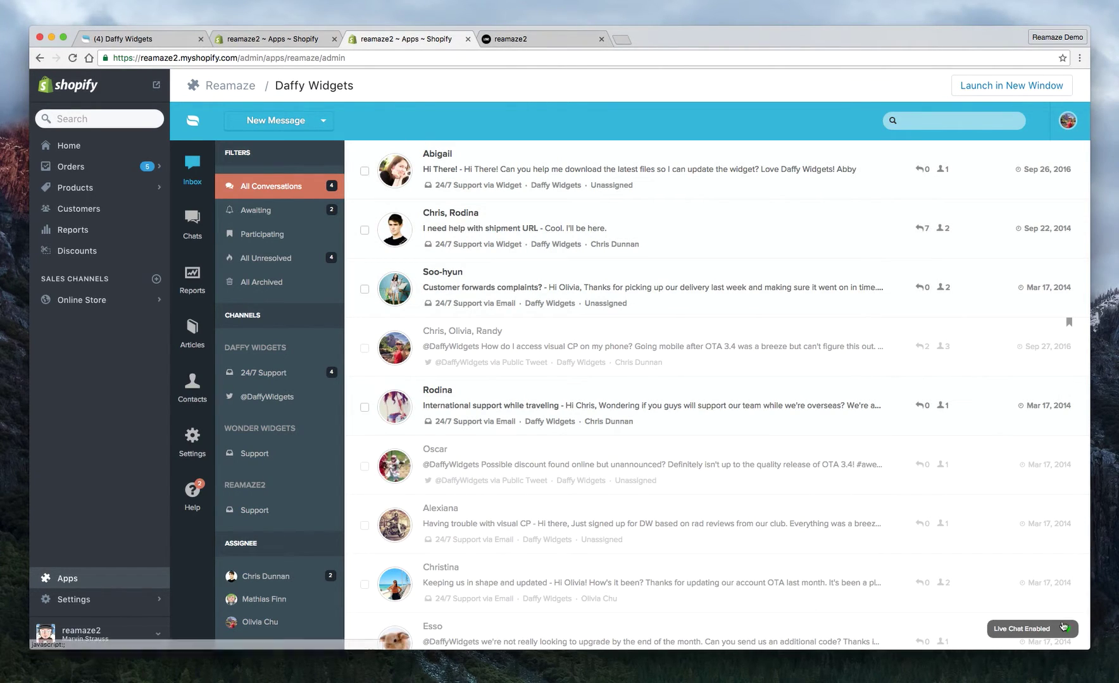
Turn live chat off, close the extra tabs, and open the reloaded storefront's contact popup.
{"action": "left_click", "coordinate": [1068, 632]}
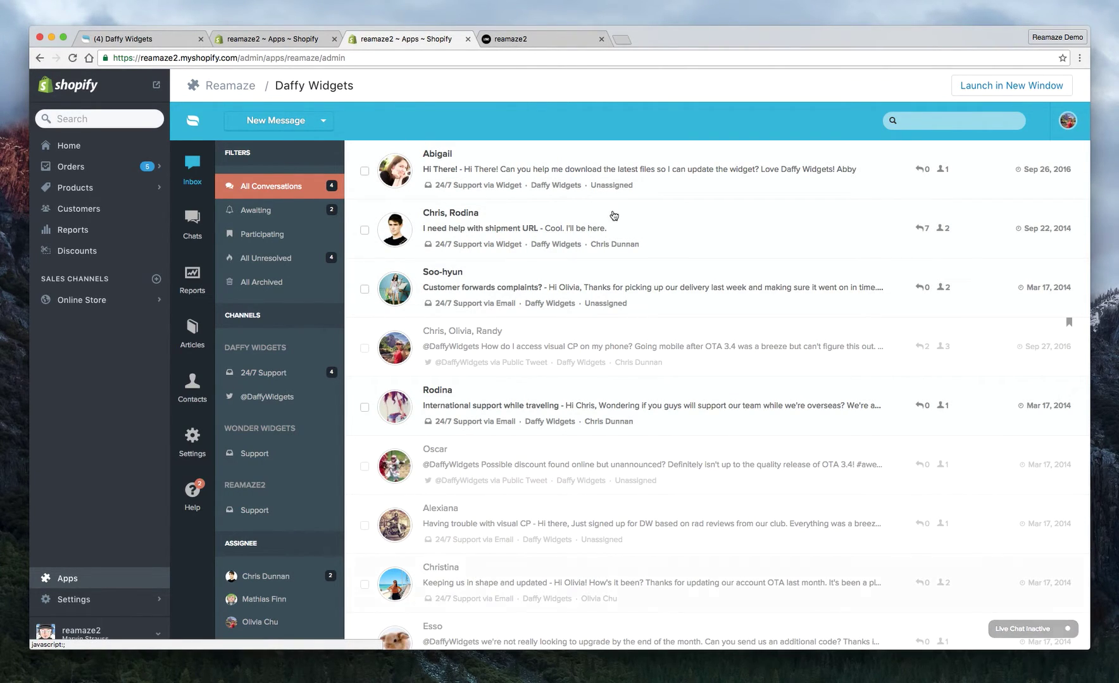
{"action": "left_click", "coordinate": [201, 39]}
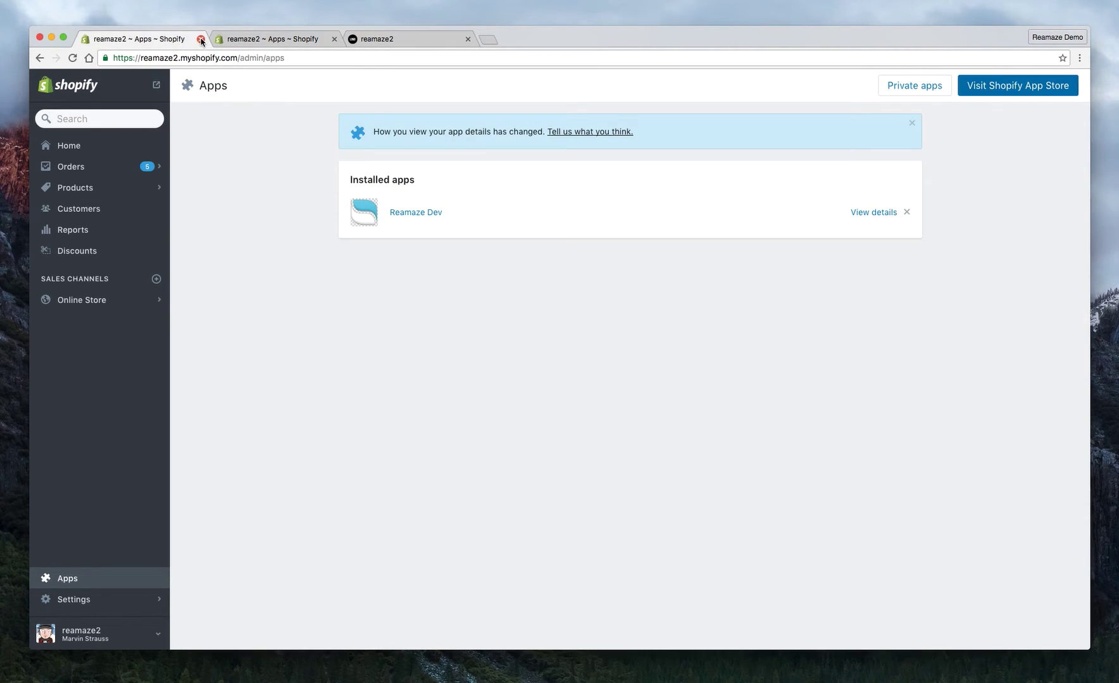
{"action": "left_click", "coordinate": [200, 38]}
{"action": "left_click", "coordinate": [244, 38]}
{"action": "left_click", "coordinate": [72, 57]}
{"action": "left_click", "coordinate": [1051, 612]}
{"action": "left_click_drag", "start_coordinate": [828, 556], "coordinate": [924, 550]}
{"action": "triple_click", "coordinate": [948, 555]}
{"action": "left_click", "coordinate": [949, 560]}
Send a Sales enquiry 'Can you help me place an order?' with the customer's name and e-mail.
{"action": "left_click", "coordinate": [833, 347]}
{"action": "type", "text": "Abb"}
{"action": "left_click", "coordinate": [856, 366]}
{"action": "left_click", "coordinate": [856, 377]}
{"action": "left_click", "coordinate": [861, 405]}
{"action": "left_click", "coordinate": [865, 404]}
{"action": "left_click", "coordinate": [821, 409]}
{"action": "left_click", "coordinate": [860, 453]}
{"action": "type", "text": "Can"}
{"action": "left_click", "coordinate": [1043, 559]}
Open the new 'Can you help me place an order?' conversation and note the customer is on the website.
{"action": "left_click", "coordinate": [143, 39]}
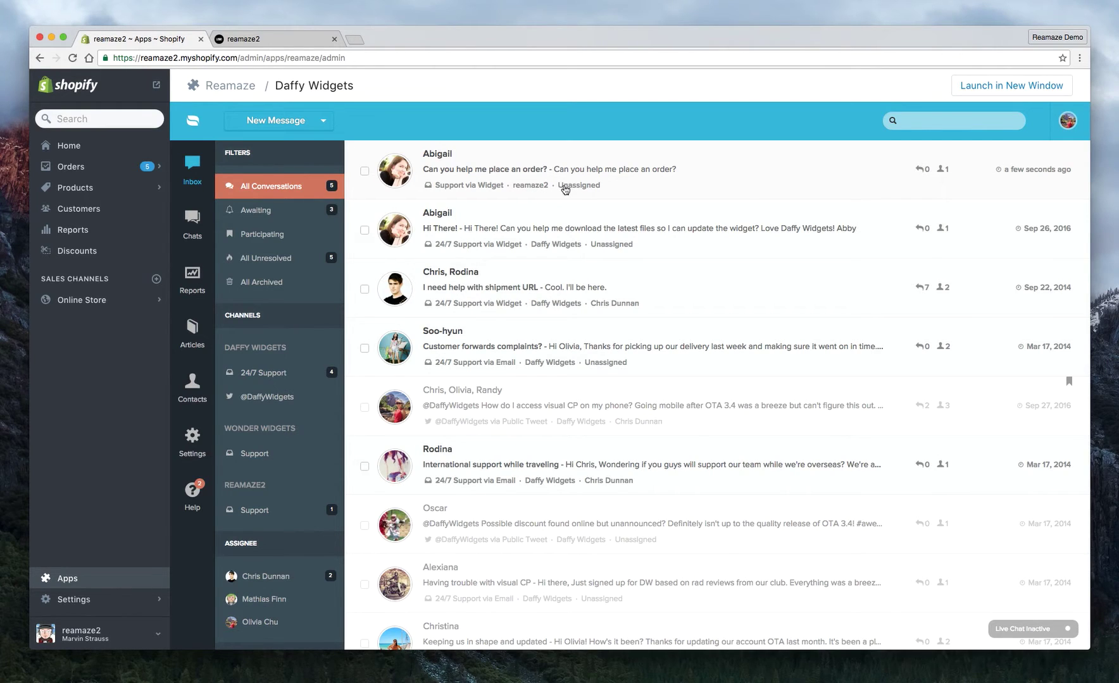
{"action": "left_click", "coordinate": [497, 169]}
{"action": "left_click_drag", "start_coordinate": [384, 537], "coordinate": [253, 539]}
{"action": "left_click_drag", "start_coordinate": [277, 535], "coordinate": [400, 532]}
{"action": "left_click", "coordinate": [400, 532]}
{"action": "scroll", "coordinate": [382, 539], "scroll_direction": "down", "scroll_amount": 2}
{"action": "left_click", "coordinate": [356, 571]}
{"action": "scroll", "coordinate": [332, 586], "scroll_direction": "up", "scroll_amount": 1}
{"action": "scroll", "coordinate": [359, 600], "scroll_direction": "down", "scroll_amount": 1}
{"action": "left_click", "coordinate": [271, 39]}
{"action": "left_click", "coordinate": [1054, 310]}
{"action": "left_click", "coordinate": [153, 39]}
{"action": "scroll", "coordinate": [948, 300], "scroll_direction": "down", "scroll_amount": 1}
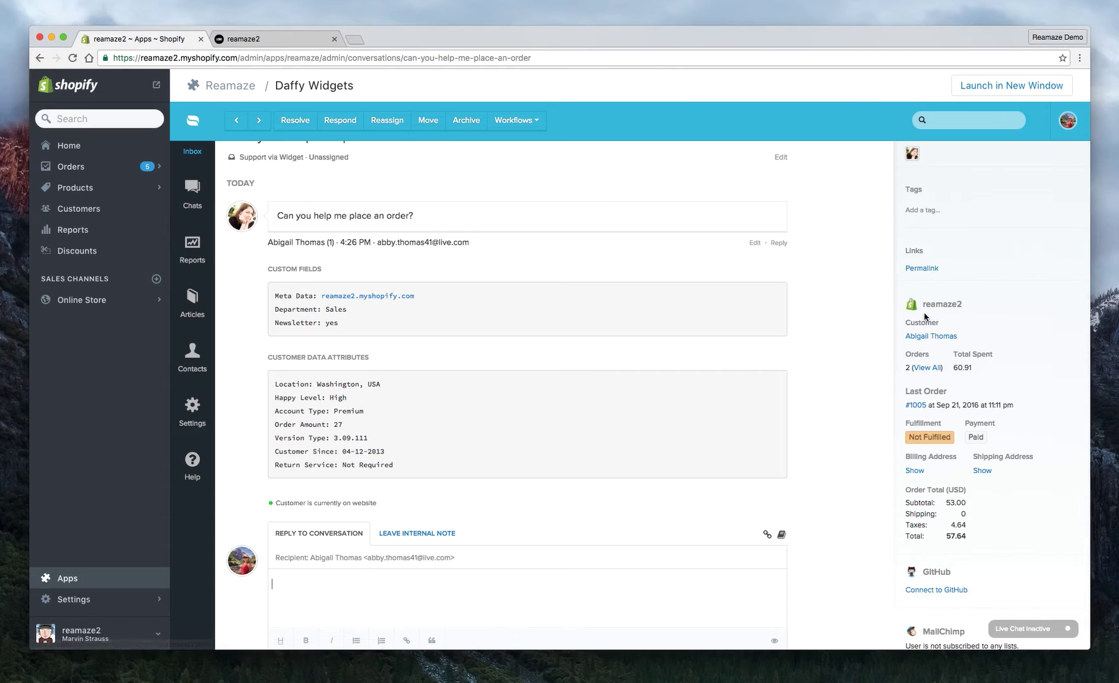
{"action": "left_click_drag", "start_coordinate": [923, 305], "coordinate": [968, 304]}
{"action": "left_click", "coordinate": [966, 304]}
{"action": "left_click_drag", "start_coordinate": [953, 365], "coordinate": [975, 366]}
{"action": "left_click", "coordinate": [975, 366]}
{"action": "left_click_drag", "start_coordinate": [912, 427], "coordinate": [950, 426]}
{"action": "left_click", "coordinate": [975, 426]}
{"action": "left_click_drag", "start_coordinate": [905, 388], "coordinate": [949, 389]}
{"action": "scroll", "coordinate": [865, 469], "scroll_direction": "up", "scroll_amount": 1}
{"action": "left_click", "coordinate": [865, 468]}
{"action": "left_click_drag", "start_coordinate": [273, 310], "coordinate": [427, 305]}
{"action": "left_click", "coordinate": [429, 312]}
{"action": "left_click_drag", "start_coordinate": [360, 326], "coordinate": [341, 334]}
{"action": "left_click", "coordinate": [279, 334]}
{"action": "left_click", "coordinate": [345, 338]}
Tick the fef list in the MailChimp sidebar panel and confirm with OK.
{"action": "scroll", "coordinate": [345, 338], "scroll_direction": "down", "scroll_amount": 5}
{"action": "scroll", "coordinate": [936, 523], "scroll_direction": "up", "scroll_amount": 1}
{"action": "scroll", "coordinate": [797, 519], "scroll_direction": "up", "scroll_amount": 5}
{"action": "scroll", "coordinate": [797, 519], "scroll_direction": "down", "scroll_amount": 6}
{"action": "left_click", "coordinate": [909, 538]}
{"action": "left_click", "coordinate": [634, 221]}
{"action": "left_click", "coordinate": [878, 501]}
Highlight the CUSTOM FIELDS and CUSTOMER DATA ATTRIBUTES sections in the conversation sidebar.
{"action": "scroll", "coordinate": [815, 405], "scroll_direction": "up", "scroll_amount": 1}
{"action": "left_click_drag", "start_coordinate": [261, 243], "coordinate": [403, 243]}
{"action": "left_click", "coordinate": [405, 243]}
{"action": "scroll", "coordinate": [403, 305], "scroll_direction": "up", "scroll_amount": 2}
{"action": "scroll", "coordinate": [403, 305], "scroll_direction": "up", "scroll_amount": 3}
{"action": "left_click_drag", "start_coordinate": [264, 301], "coordinate": [335, 302]}
{"action": "left_click_drag", "start_coordinate": [267, 388], "coordinate": [389, 391]}
{"action": "left_click", "coordinate": [390, 392]}
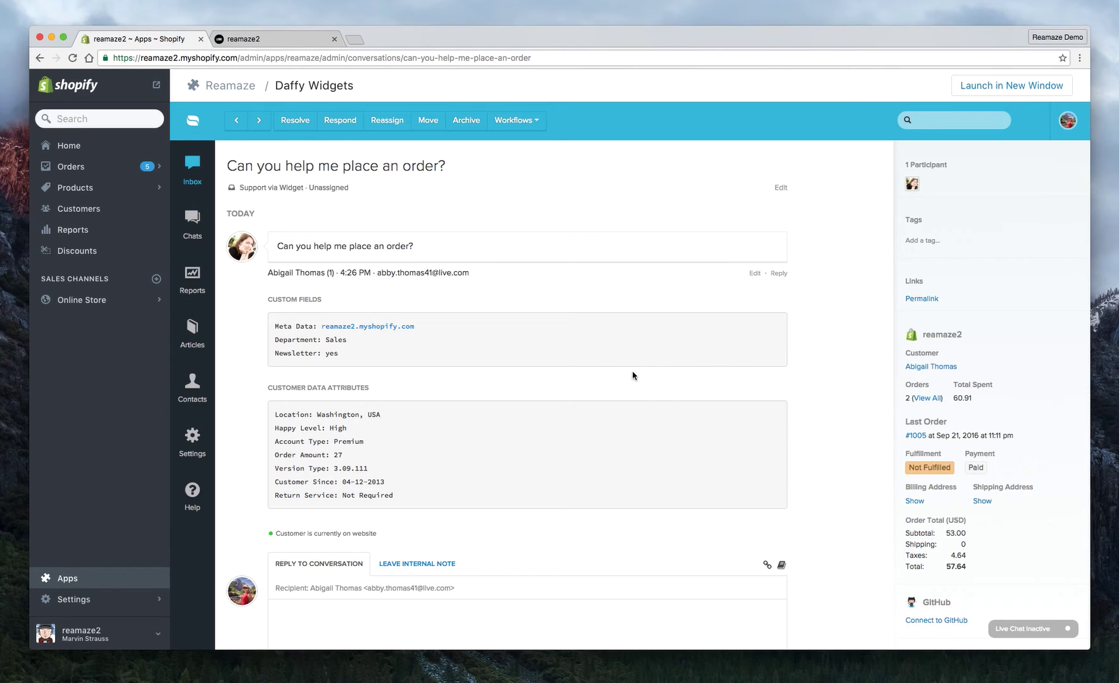
{"action": "scroll", "coordinate": [632, 375], "scroll_direction": "down", "scroll_amount": 3}
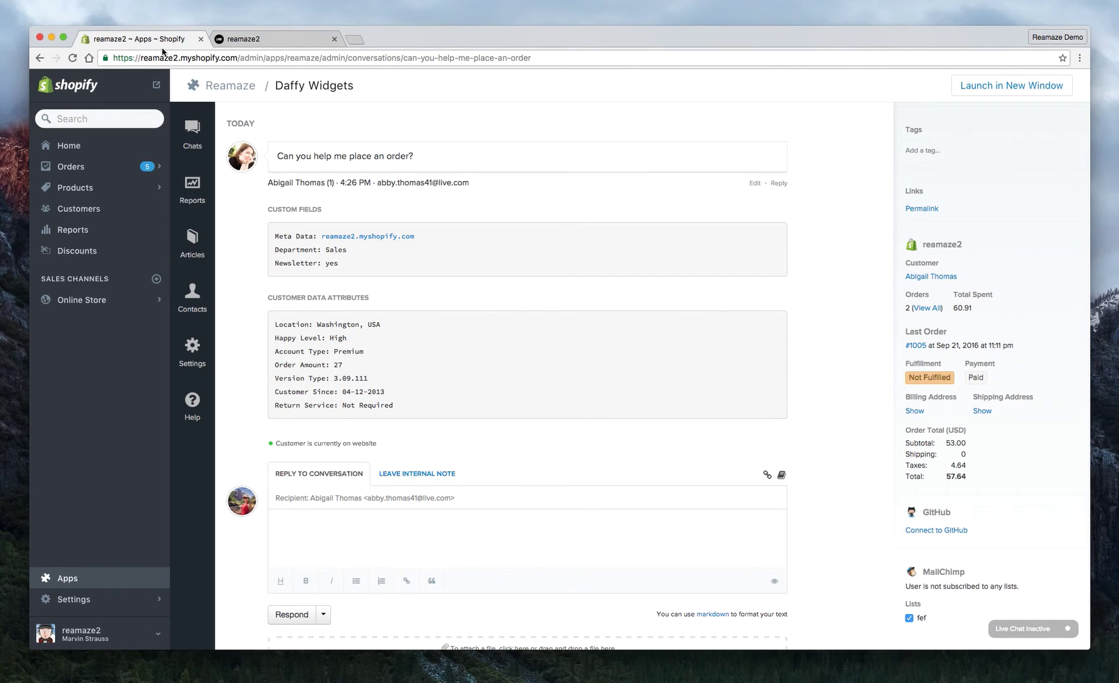
Respond 'Glad to help!' below the greeting, then view the reply in the storefront's chat widget.
{"action": "key", "text": "Return"}
{"action": "type", "text": "Glad to help!"}
{"action": "left_click", "coordinate": [297, 620]}
{"action": "left_click", "coordinate": [286, 40]}
{"action": "left_click", "coordinate": [943, 616]}
{"action": "left_click", "coordinate": [144, 40]}
Close the storefront chat panel and switch live chat on from the Reamaze inbox.
{"action": "left_click", "coordinate": [307, 41]}
{"action": "left_click", "coordinate": [1053, 310]}
{"action": "left_click", "coordinate": [169, 45]}
{"action": "left_click", "coordinate": [193, 167]}
{"action": "left_click", "coordinate": [1075, 626]}
Reload the storefront so live chat takes effect and open its chat widget.
{"action": "left_click", "coordinate": [257, 40]}
{"action": "left_click", "coordinate": [72, 58]}
{"action": "left_click", "coordinate": [1051, 611]}
Enter the customer's name, email and a shipping-help message, then start the live chat.
{"action": "type", "text": "Abb"}
{"action": "left_click", "coordinate": [852, 361]}
{"action": "left_click", "coordinate": [843, 372]}
{"action": "type", "text": "A"}
{"action": "left_click", "coordinate": [855, 394]}
{"action": "left_click", "coordinate": [864, 457]}
{"action": "type", "text": "Help me with shipping please."}
{"action": "left_click_drag", "start_coordinate": [818, 555], "coordinate": [905, 556]}
{"action": "left_click", "coordinate": [904, 556]}
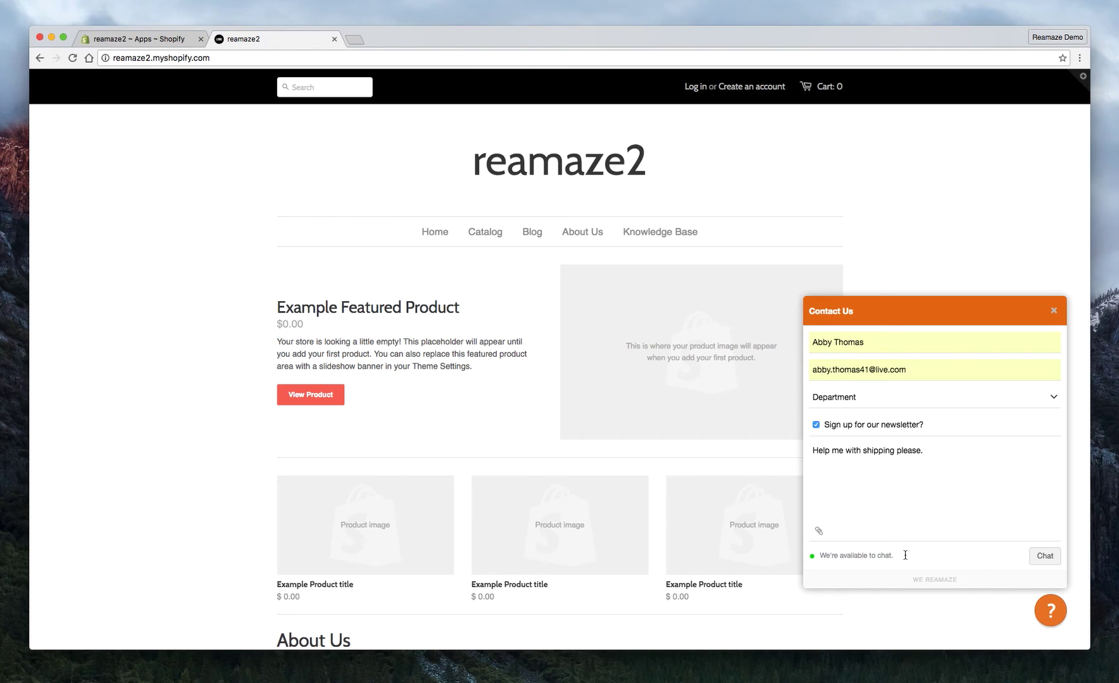
{"action": "left_click", "coordinate": [1045, 557]}
Serve the one waiting chat request in Reamaze, then go back to the inbox list.
{"action": "left_click", "coordinate": [152, 42]}
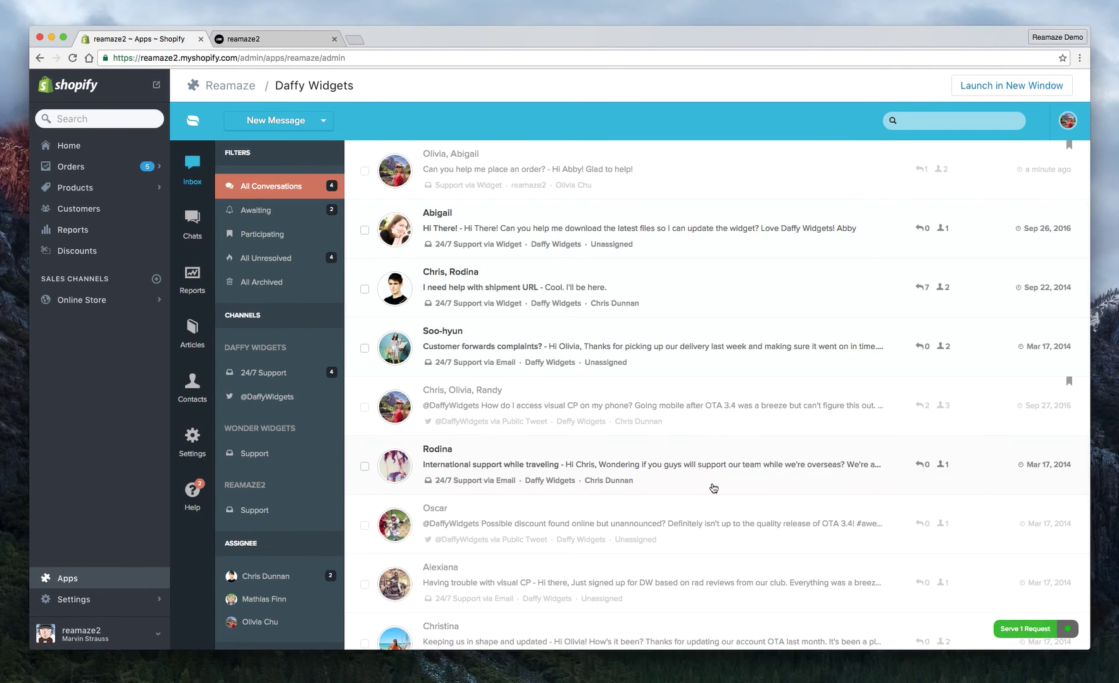
{"action": "left_click", "coordinate": [1034, 630]}
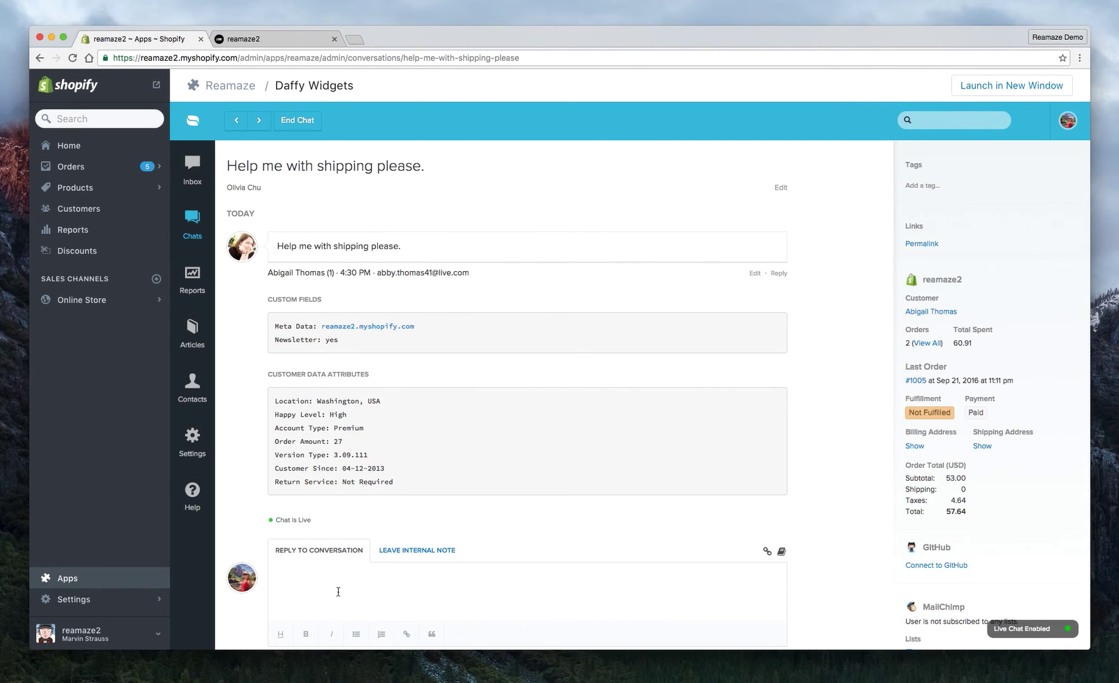
{"action": "left_click", "coordinate": [193, 164]}
End the shipping chat from the storefront widget's options menu and confirm with Yes.
{"action": "left_click", "coordinate": [280, 38]}
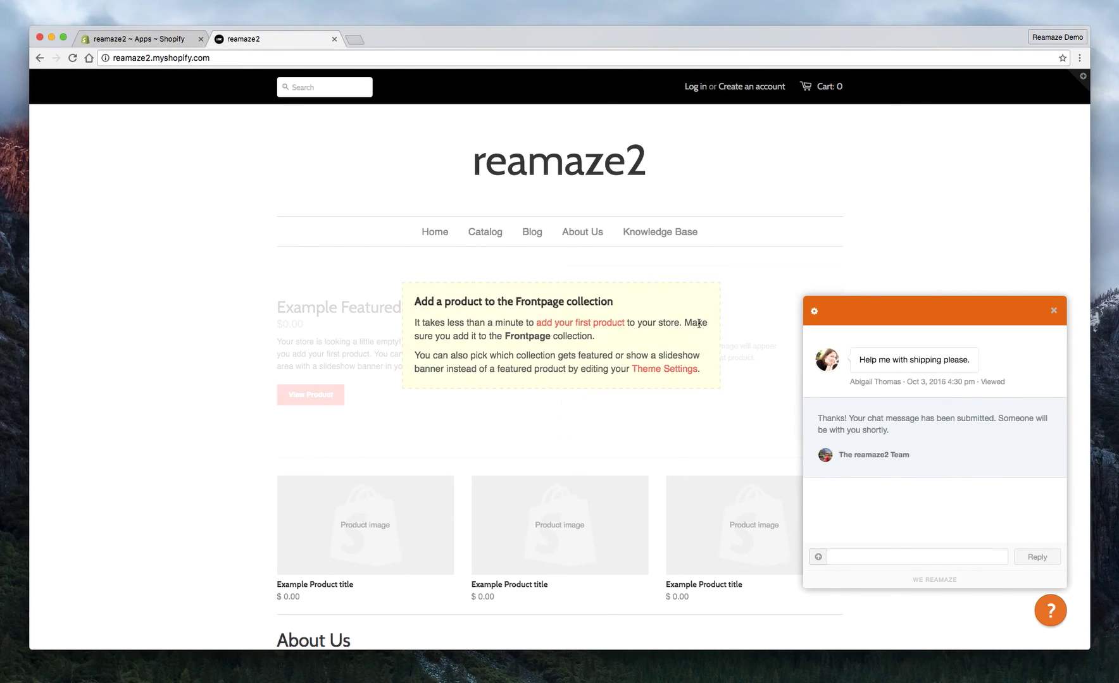
{"action": "left_click", "coordinate": [814, 312]}
{"action": "left_click", "coordinate": [833, 347]}
{"action": "left_click", "coordinate": [834, 352]}
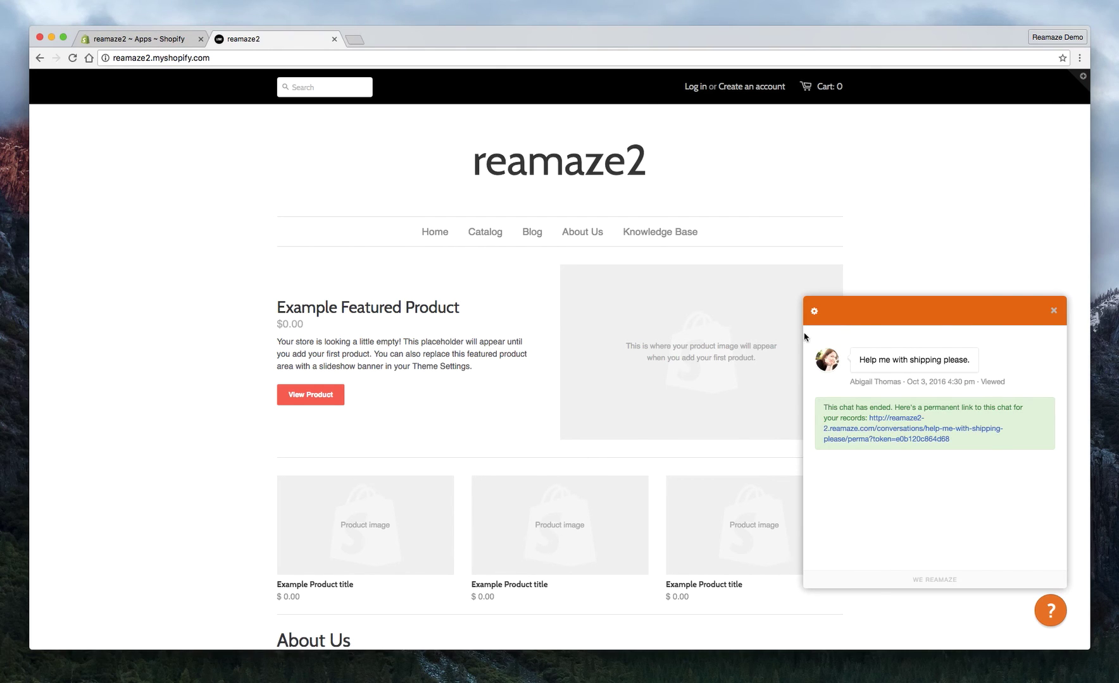
{"action": "left_click_drag", "start_coordinate": [823, 407], "coordinate": [858, 408]}
{"action": "left_click", "coordinate": [1043, 314]}
Close the ended chat widget and reopen it as a blank contact form.
{"action": "left_click", "coordinate": [814, 310]}
{"action": "left_click", "coordinate": [839, 346]}
{"action": "left_click", "coordinate": [1053, 311]}
{"action": "left_click", "coordinate": [1048, 608]}
{"action": "left_click", "coordinate": [813, 455]}
{"action": "mouse_move", "coordinate": [707, 423]}
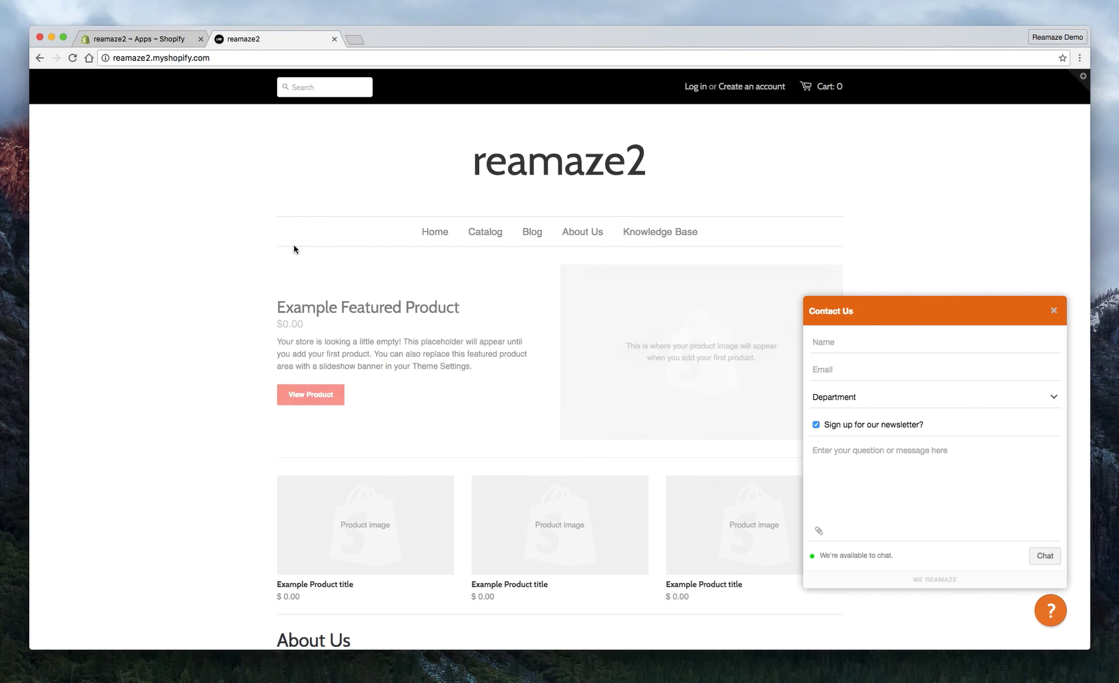
{"action": "left_click", "coordinate": [146, 39]}
Look through the reamaze2 Text Customization page in Reamaze Settings.
{"action": "left_click", "coordinate": [195, 438]}
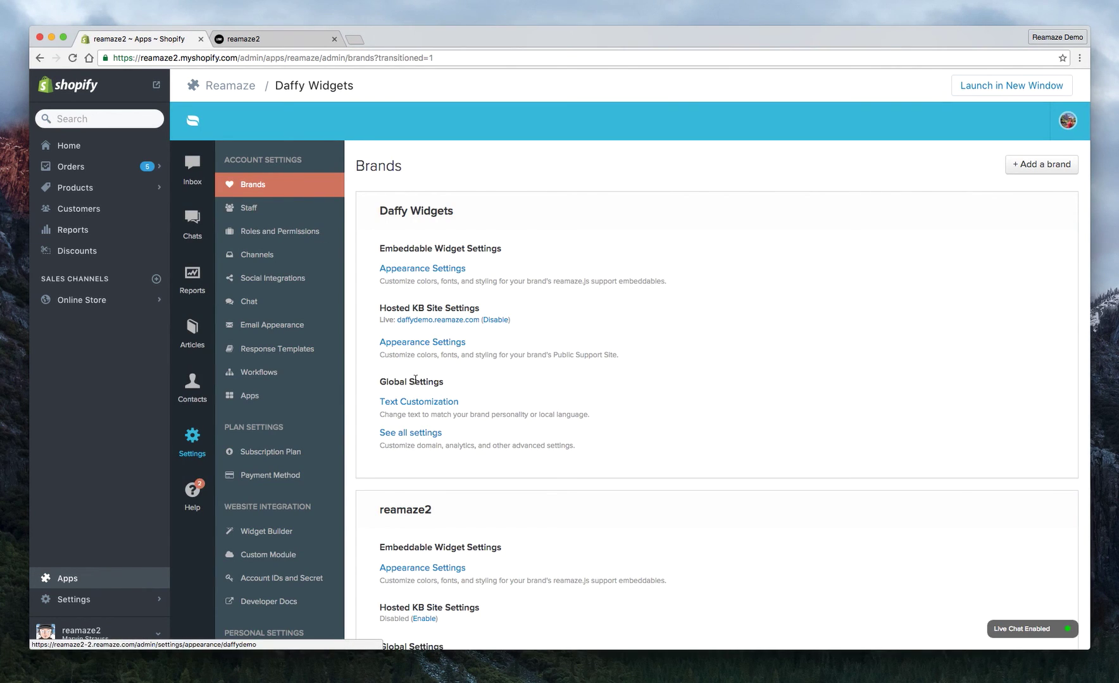
{"action": "scroll", "coordinate": [415, 380], "scroll_direction": "down", "scroll_amount": 3}
{"action": "scroll", "coordinate": [415, 379], "scroll_direction": "down", "scroll_amount": 1}
{"action": "left_click", "coordinate": [412, 521]}
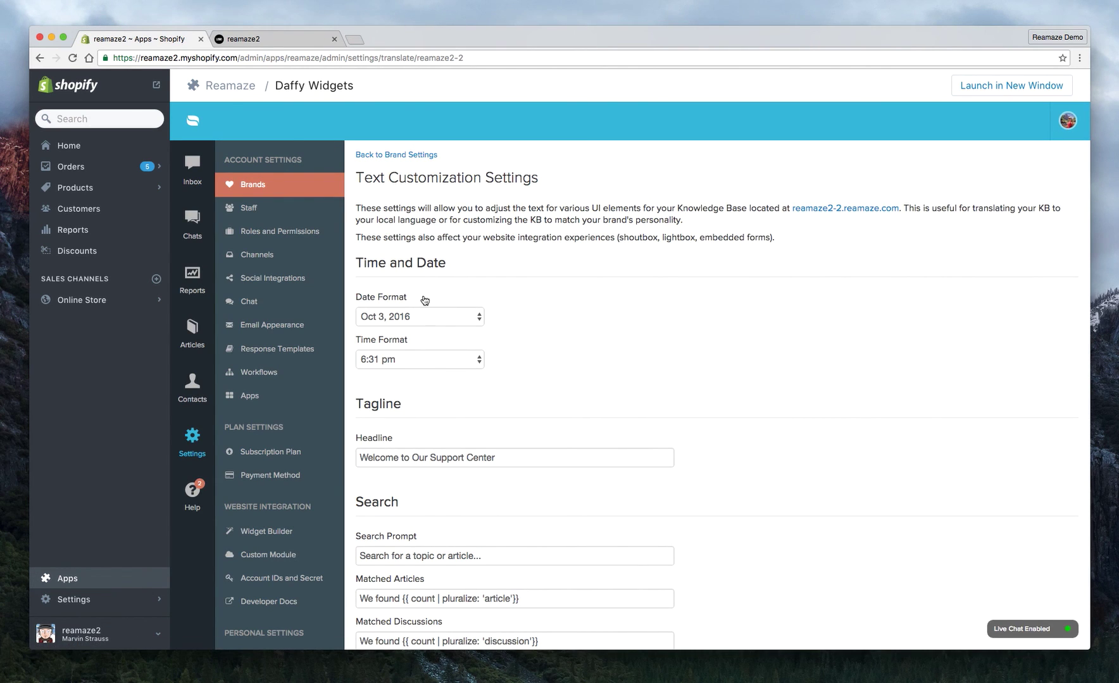
{"action": "scroll", "coordinate": [425, 299], "scroll_direction": "down", "scroll_amount": 5}
{"action": "scroll", "coordinate": [429, 300], "scroll_direction": "up", "scroll_amount": 5}
Close the storefront contact form and go back to the Reamaze conversation inbox.
{"action": "left_click", "coordinate": [199, 189]}
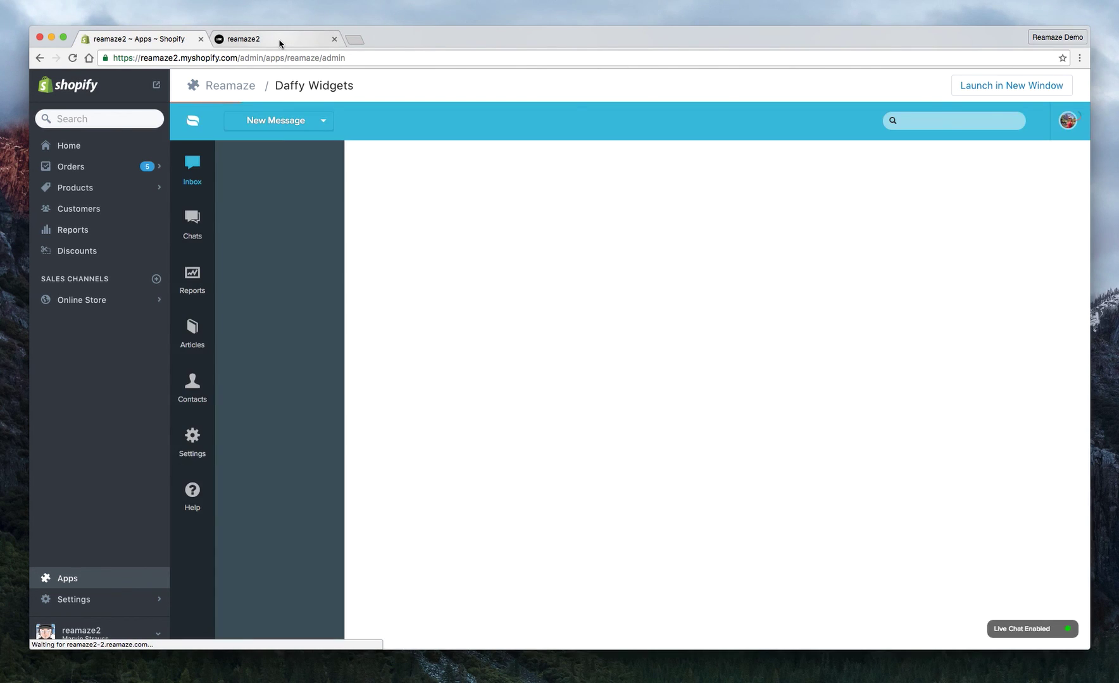
{"action": "left_click", "coordinate": [280, 40]}
{"action": "left_click", "coordinate": [1055, 311]}
{"action": "left_click", "coordinate": [137, 41]}
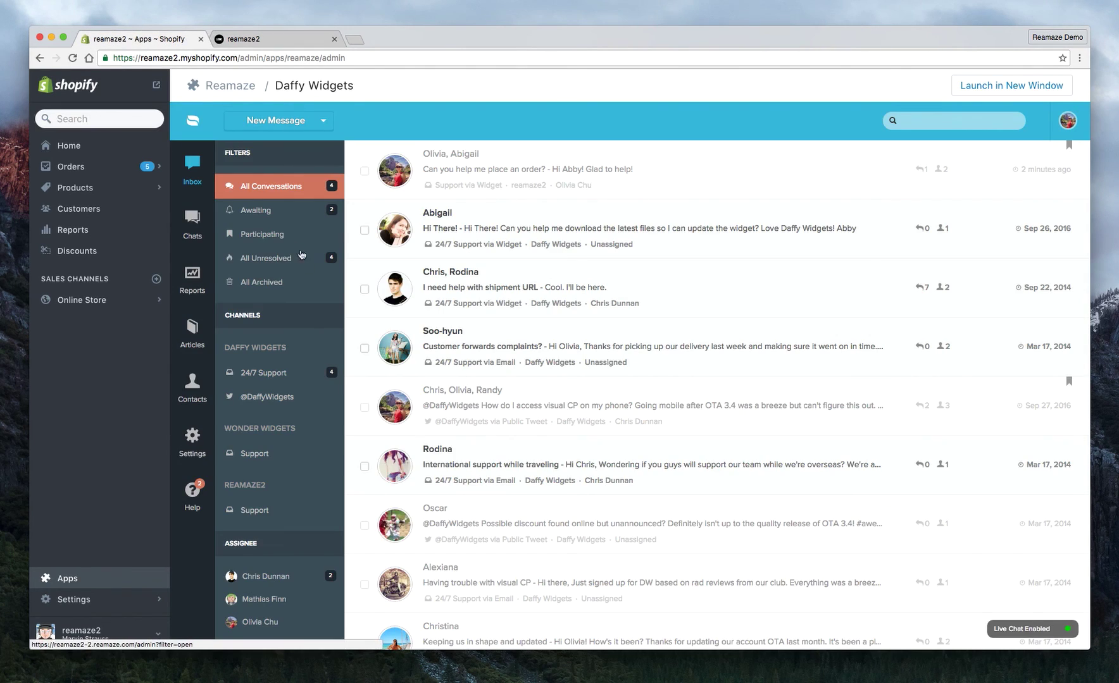